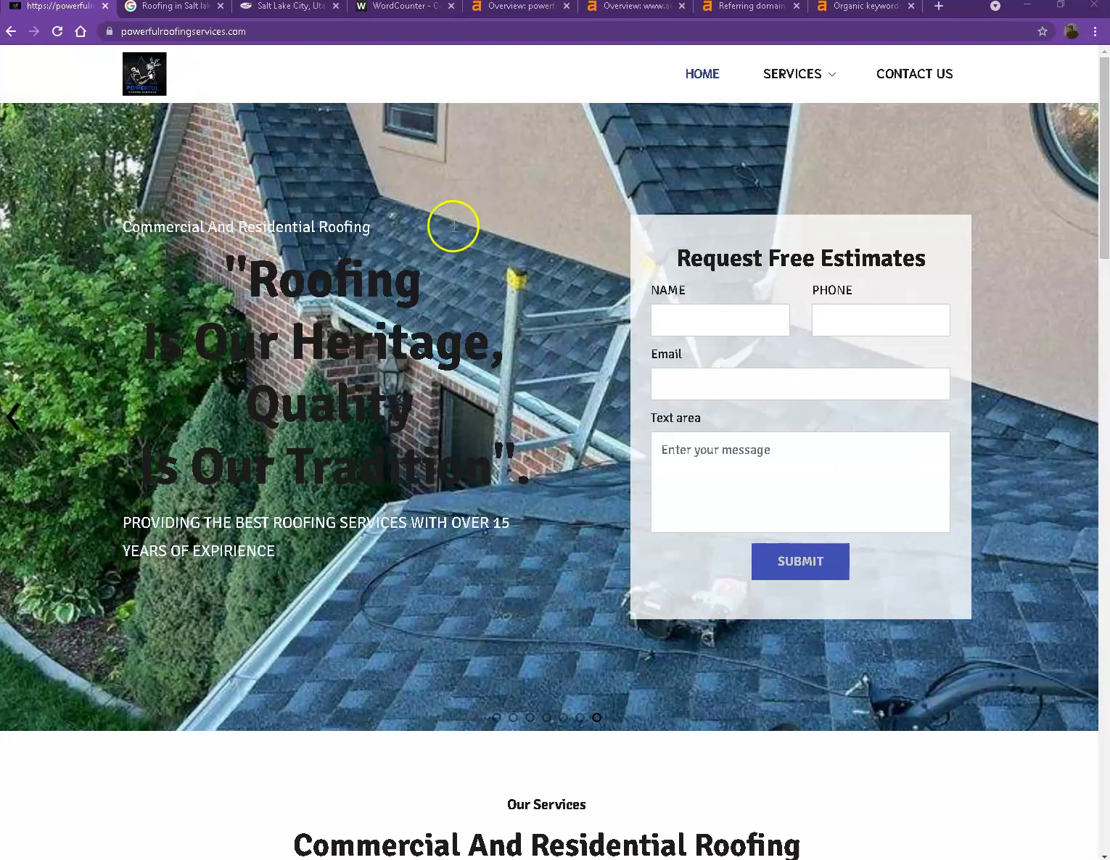
# - Scroll down through the Powerful Roofing homepage content and back up to the top
pyautogui.scroll(-4, 453, 247)
pyautogui.scroll(-5, 455, 255)
pyautogui.scroll(-5, 456, 256)
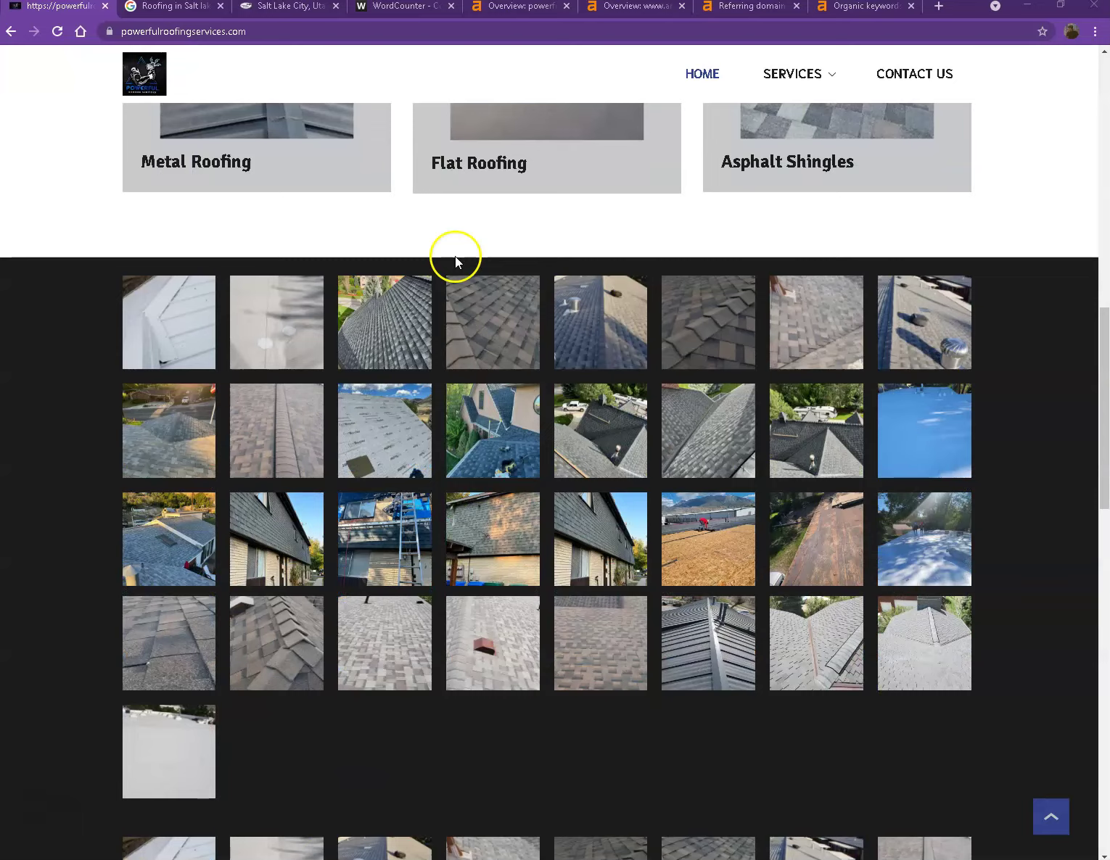
pyautogui.scroll(-6, 456, 257)
pyautogui.scroll(-10, 454, 265)
pyautogui.scroll(-3, 454, 270)
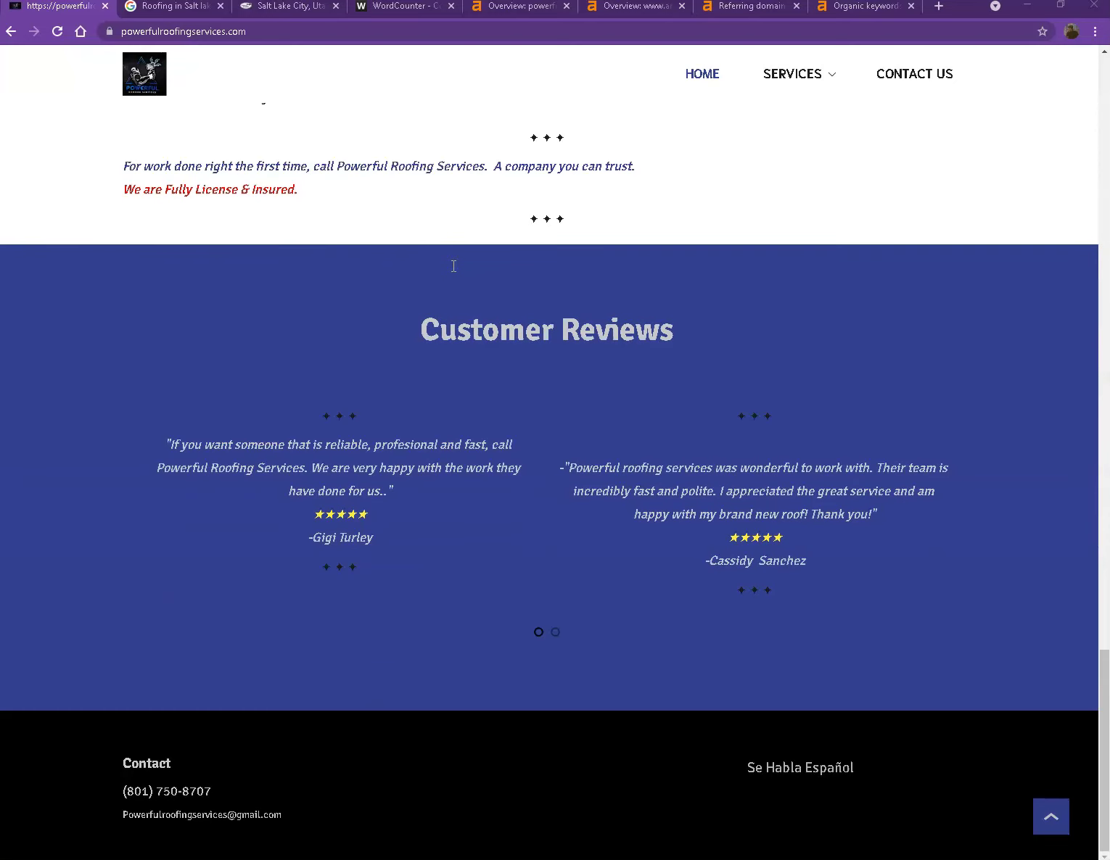
pyautogui.scroll(1, 370, 468)
pyautogui.scroll(8, 371, 471)
pyautogui.scroll(6, 372, 470)
pyautogui.scroll(10, 372, 470)
pyautogui.scroll(6, 370, 465)
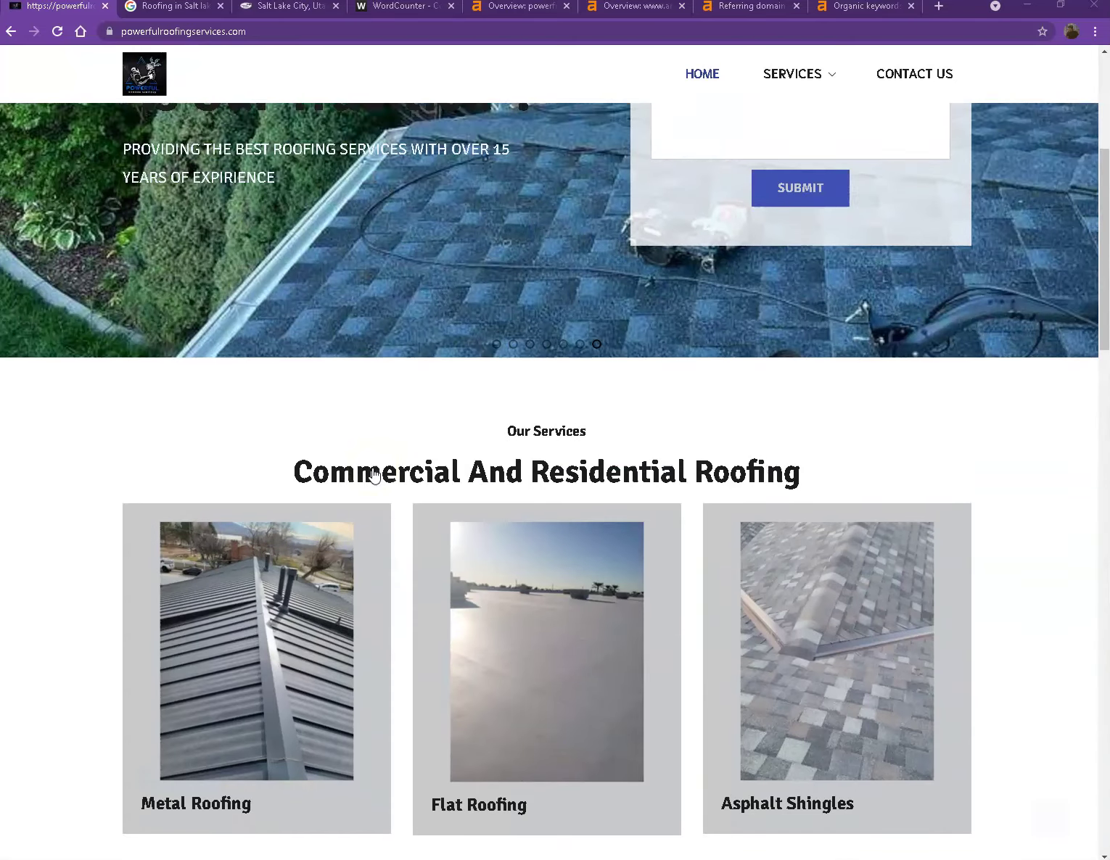
pyautogui.scroll(4, 370, 457)
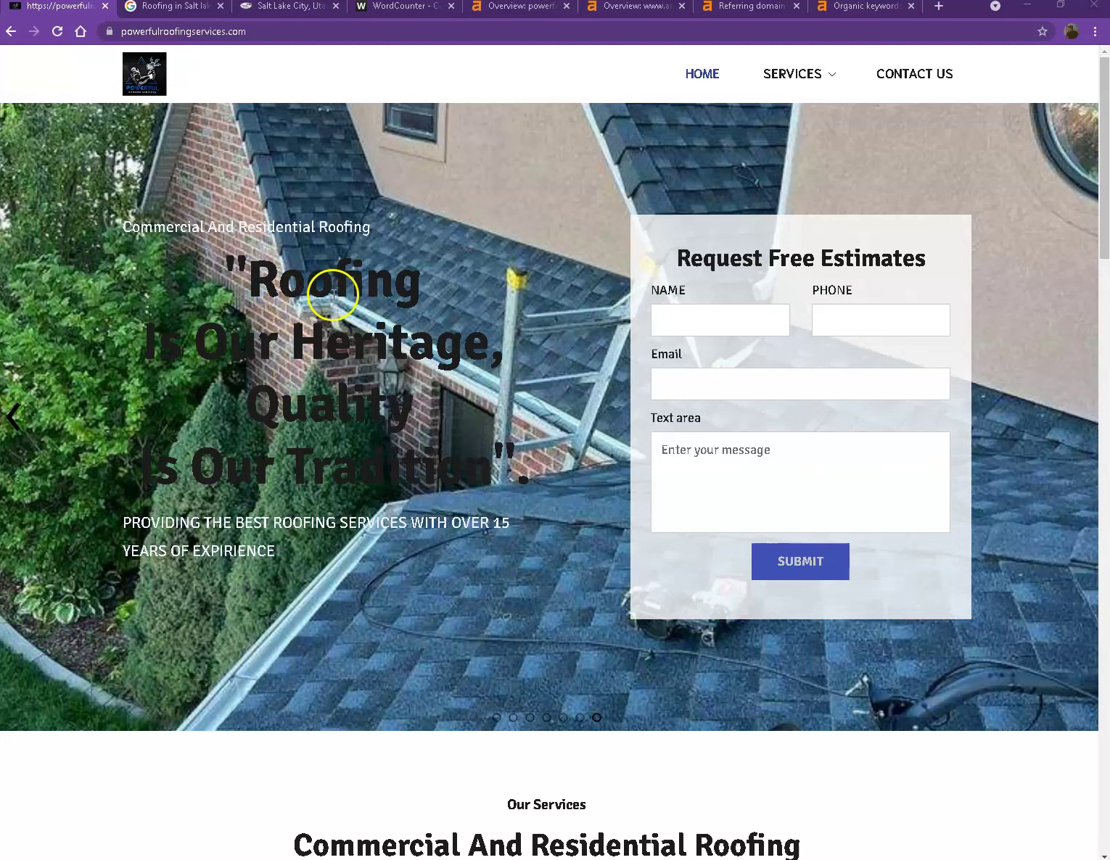
# - Paste the homepage copy into WordCounter (363 words, 2,368 characters), then return to the site
pyautogui.hotkey('ctrl', 'a')
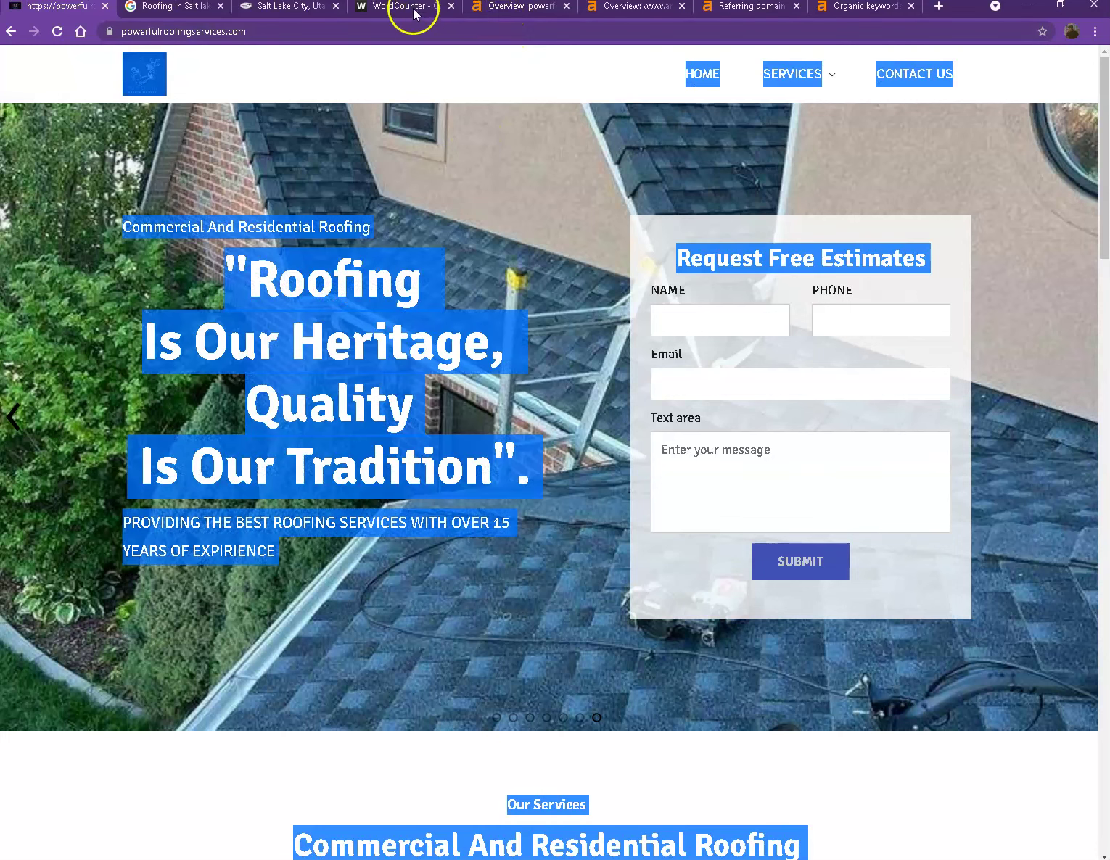
pyautogui.click(406, 7)
pyautogui.hotkey('ctrl', 'a')
pyautogui.hotkey('ctrl', 'v')
pyautogui.scroll(6, 347, 364)
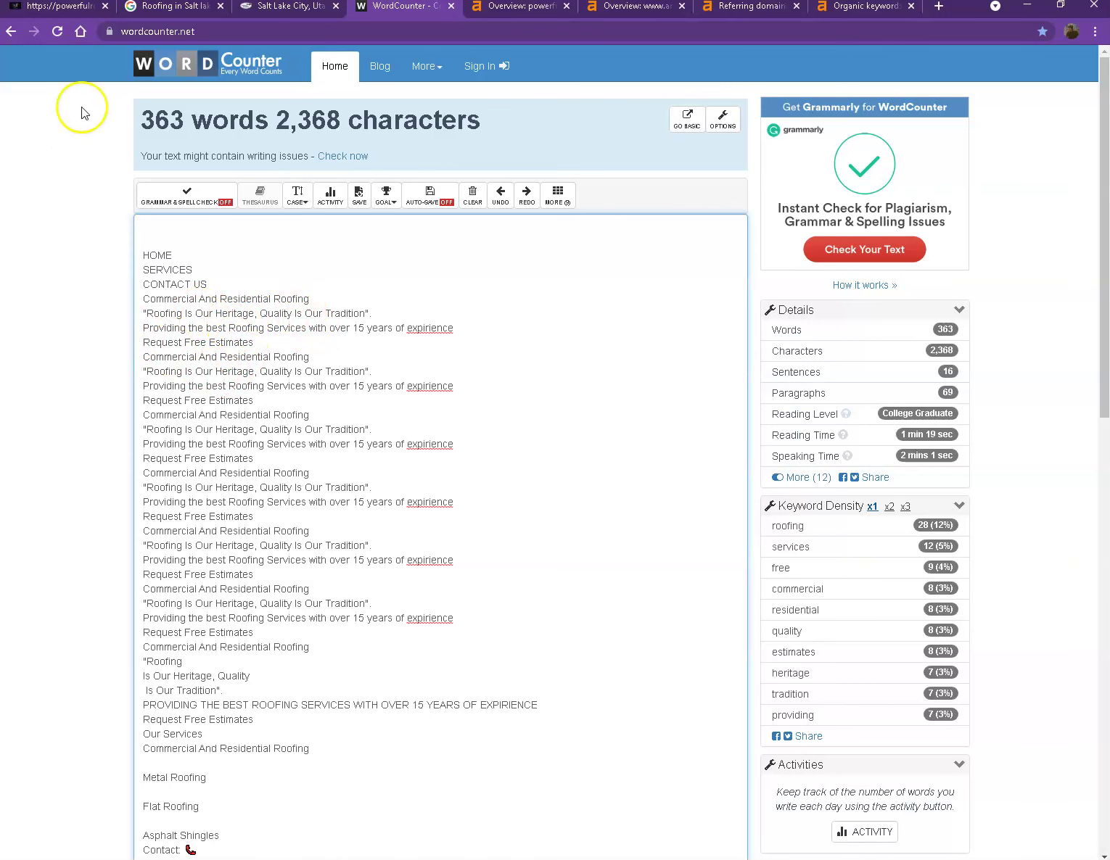
pyautogui.click(73, 6)
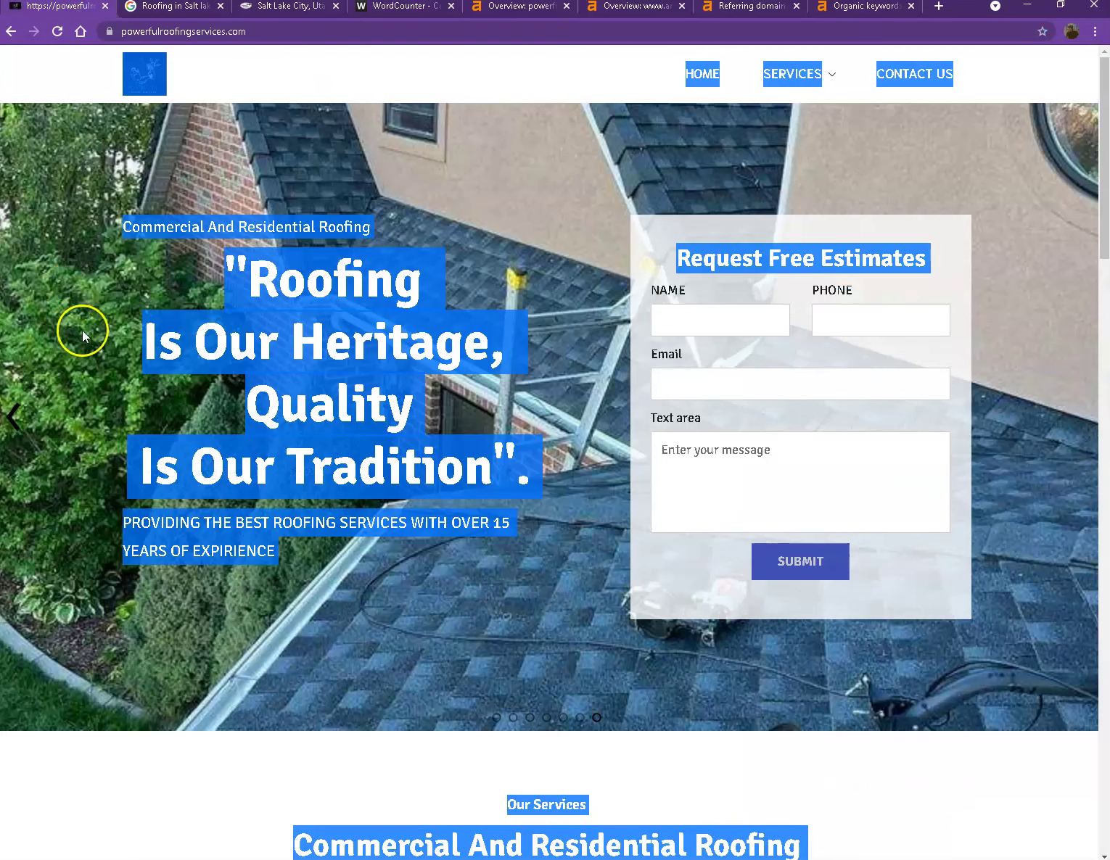
# - Deselect the homepage text, browse the gallery and contact list, then view the 'Roofing in Salt lake city' results
pyautogui.click(270, 309)
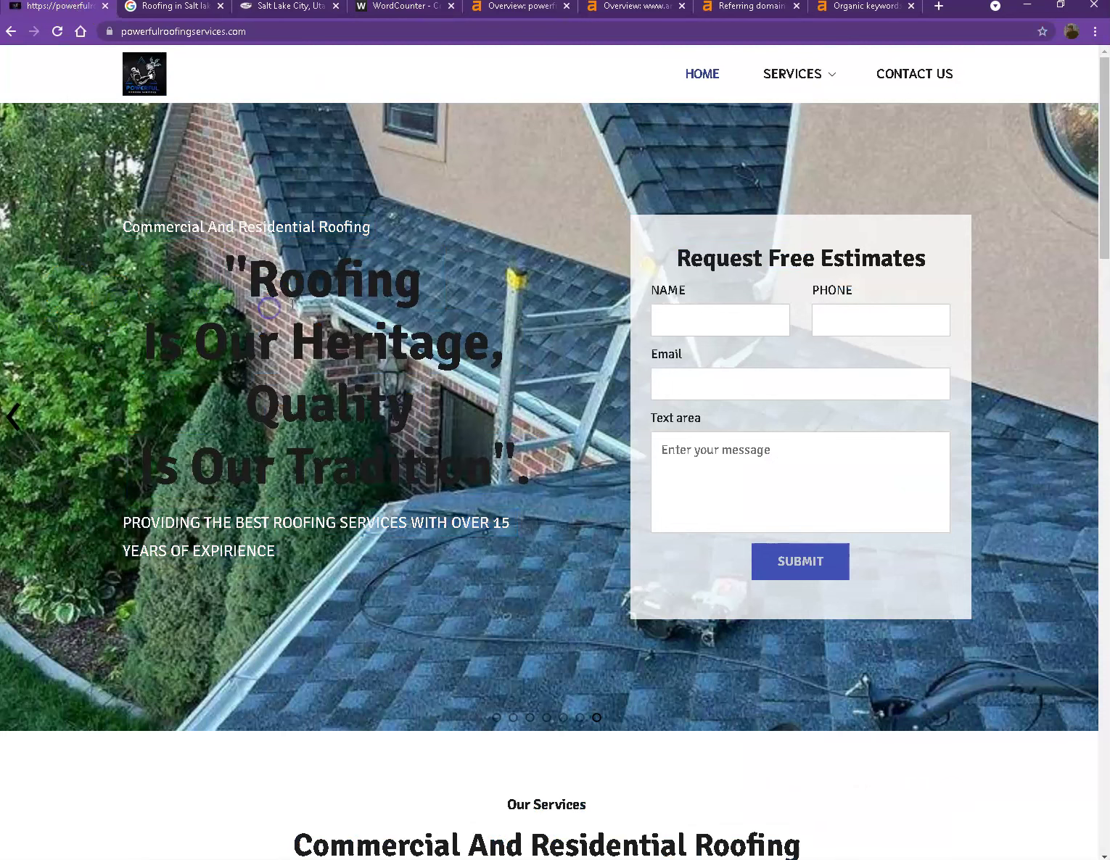
pyautogui.scroll(-4, 496, 428)
pyautogui.scroll(-4, 498, 433)
pyautogui.scroll(-4, 495, 439)
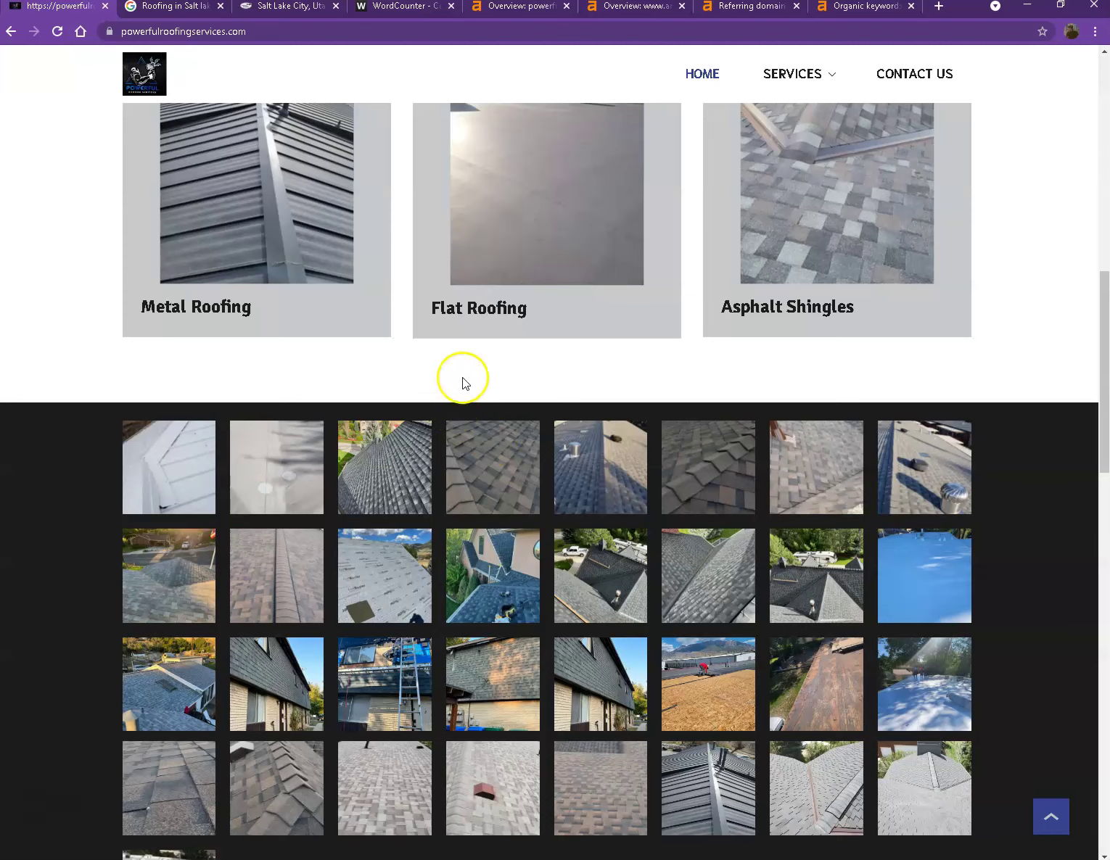
pyautogui.scroll(-1, 486, 371)
pyautogui.scroll(-5, 488, 385)
pyautogui.scroll(-4, 501, 443)
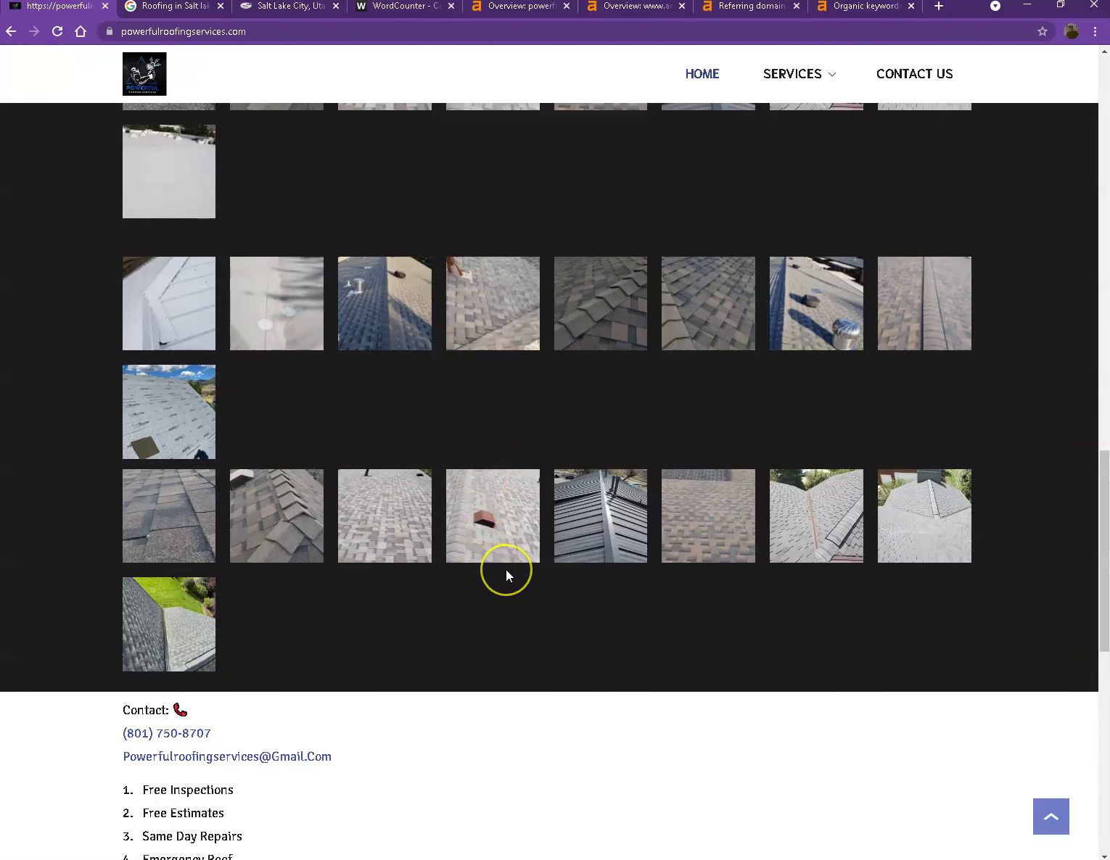
pyautogui.scroll(-2, 503, 584)
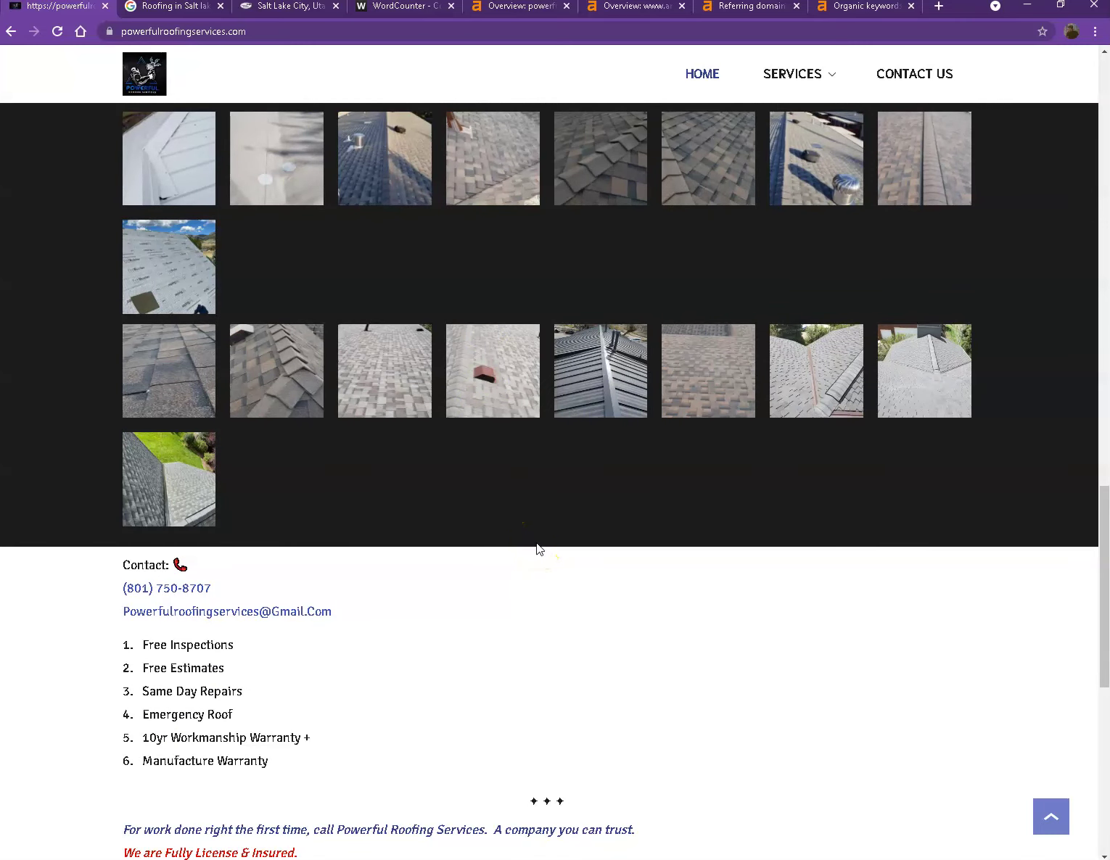
pyautogui.scroll(5, 305, 226)
pyautogui.scroll(5, 248, 260)
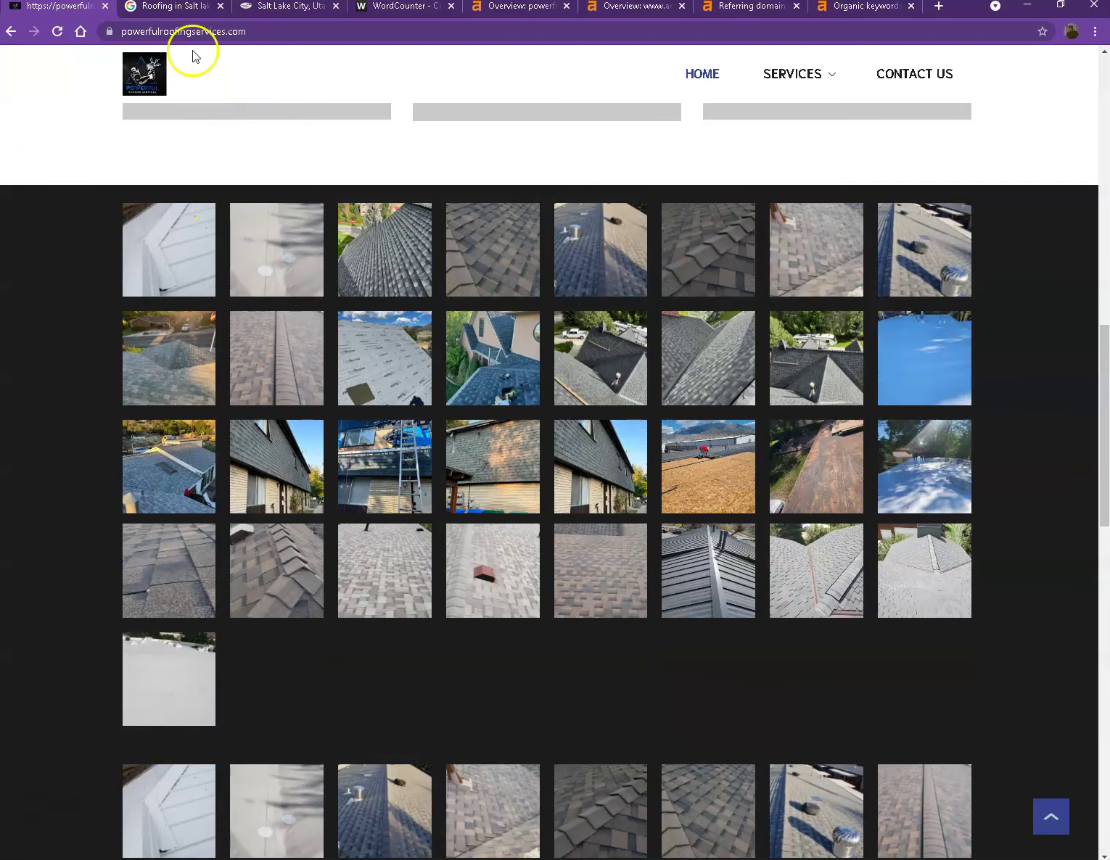
pyautogui.click(178, 6)
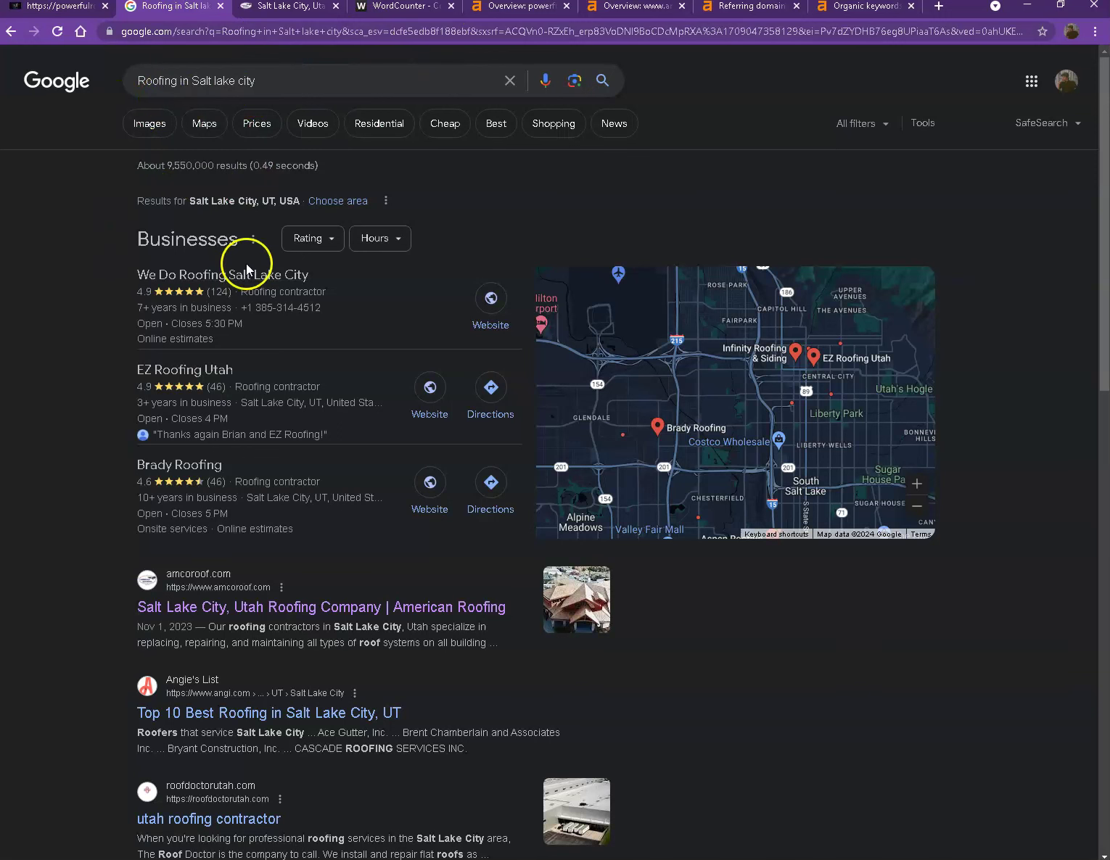
pyautogui.scroll(-1, 159, 359)
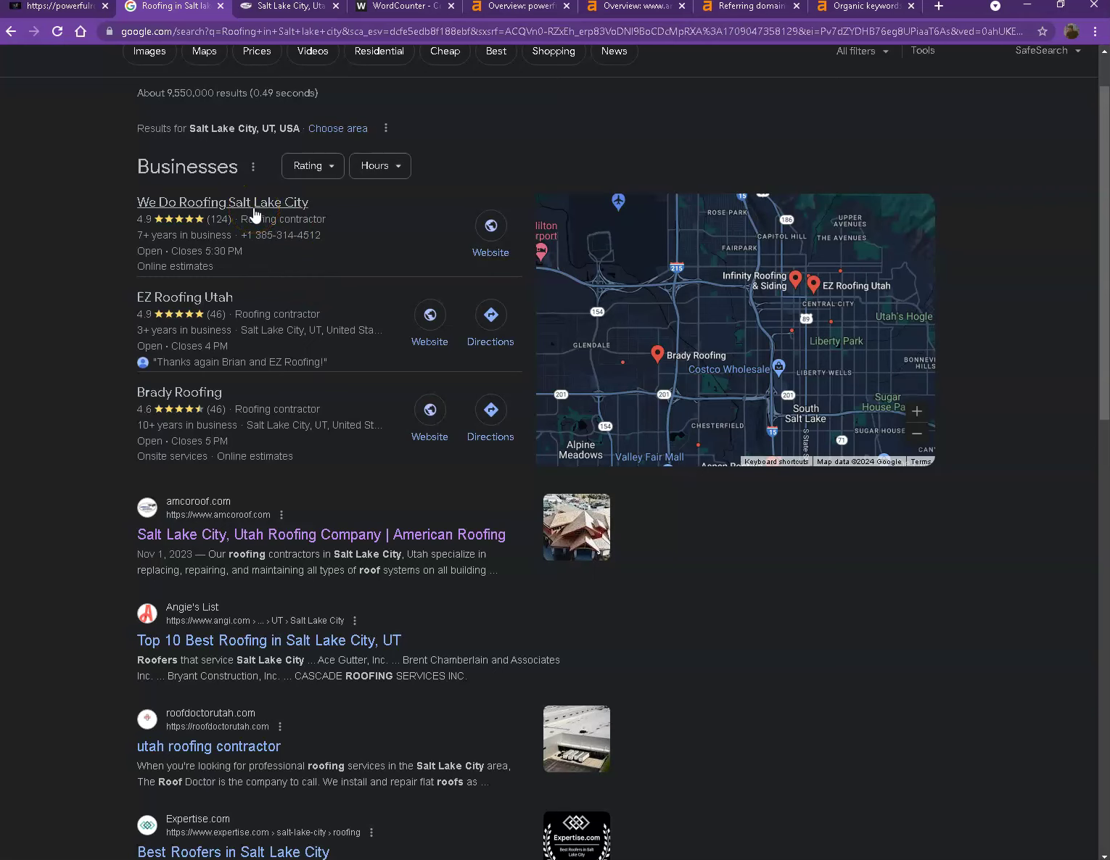
pyautogui.click(260, 226)
pyautogui.click(323, 239)
pyautogui.moveTo(277, 299)
pyautogui.scroll(-3, 219, 341)
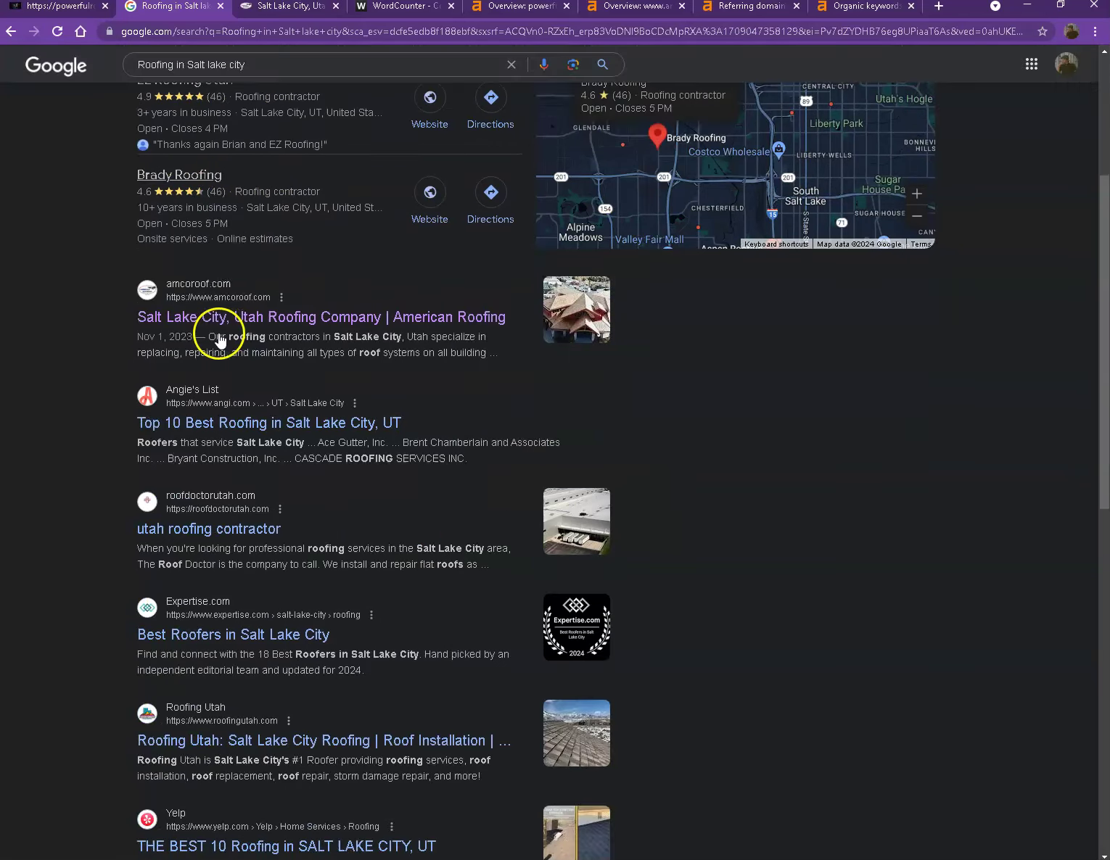
pyautogui.scroll(-1, 399, 398)
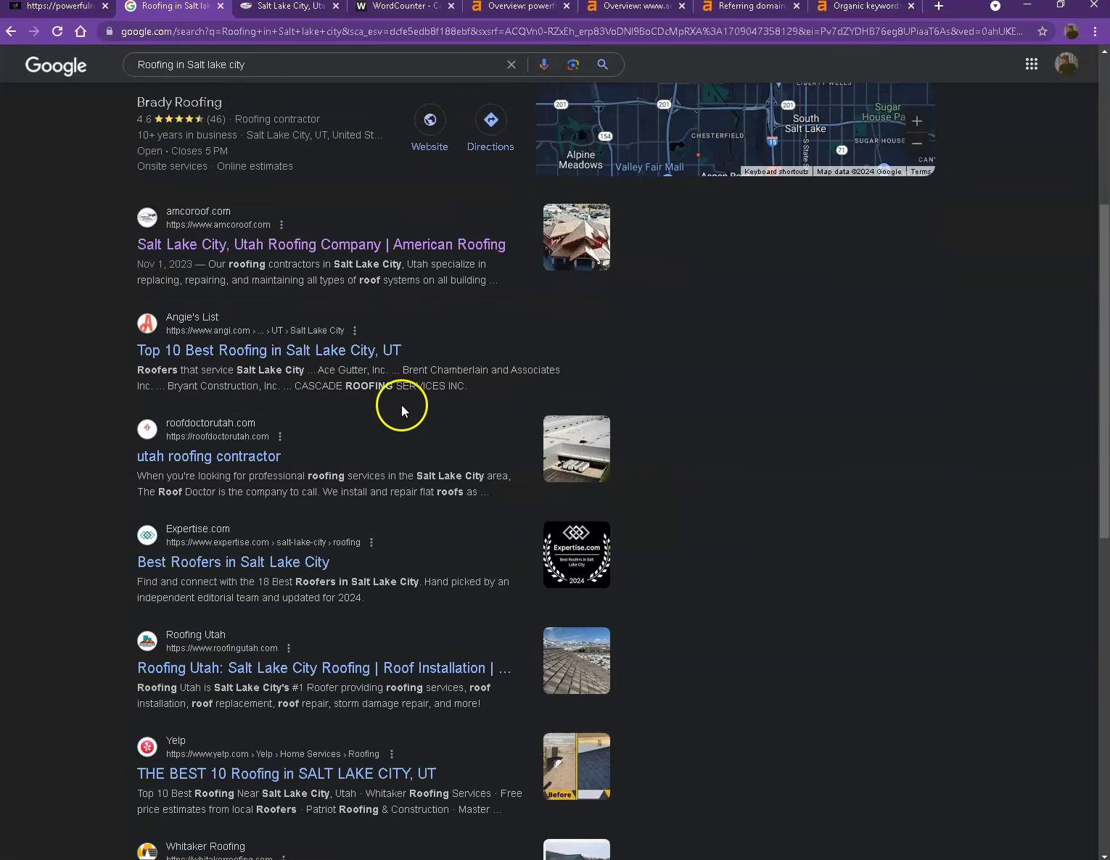
pyautogui.scroll(-1, 403, 409)
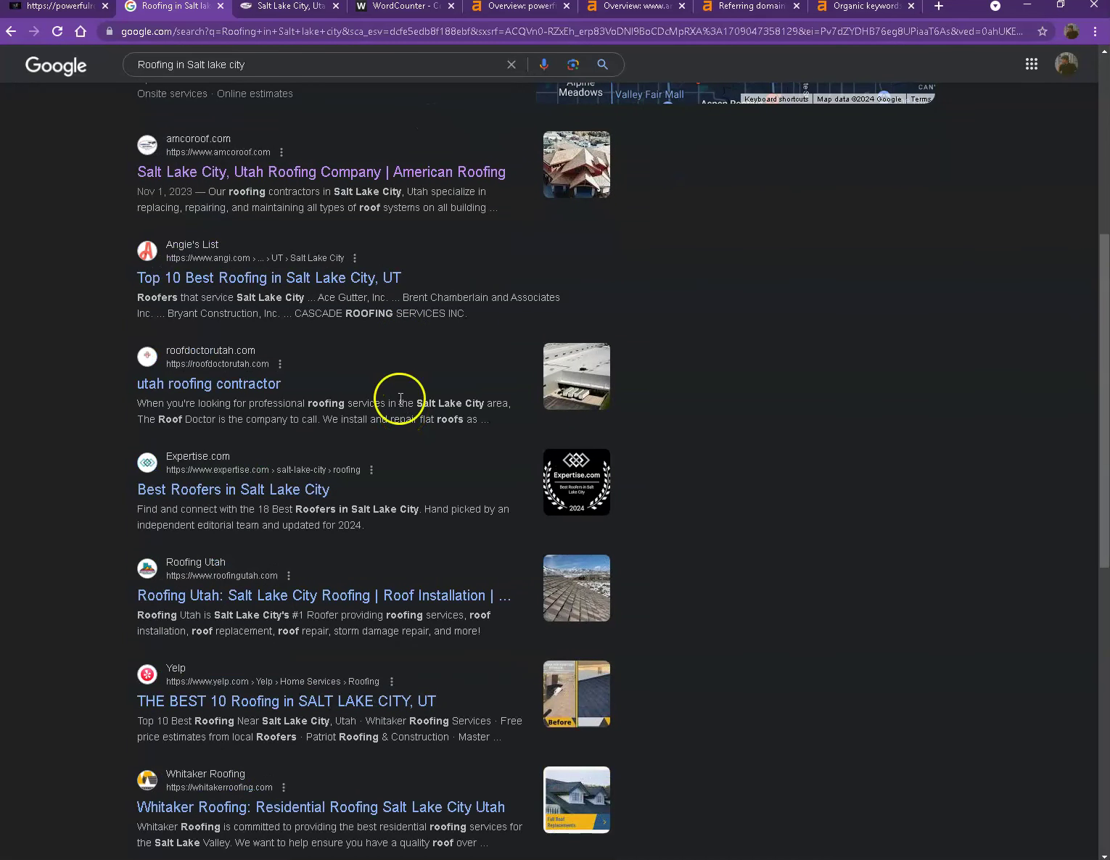
pyautogui.scroll(-2, 378, 372)
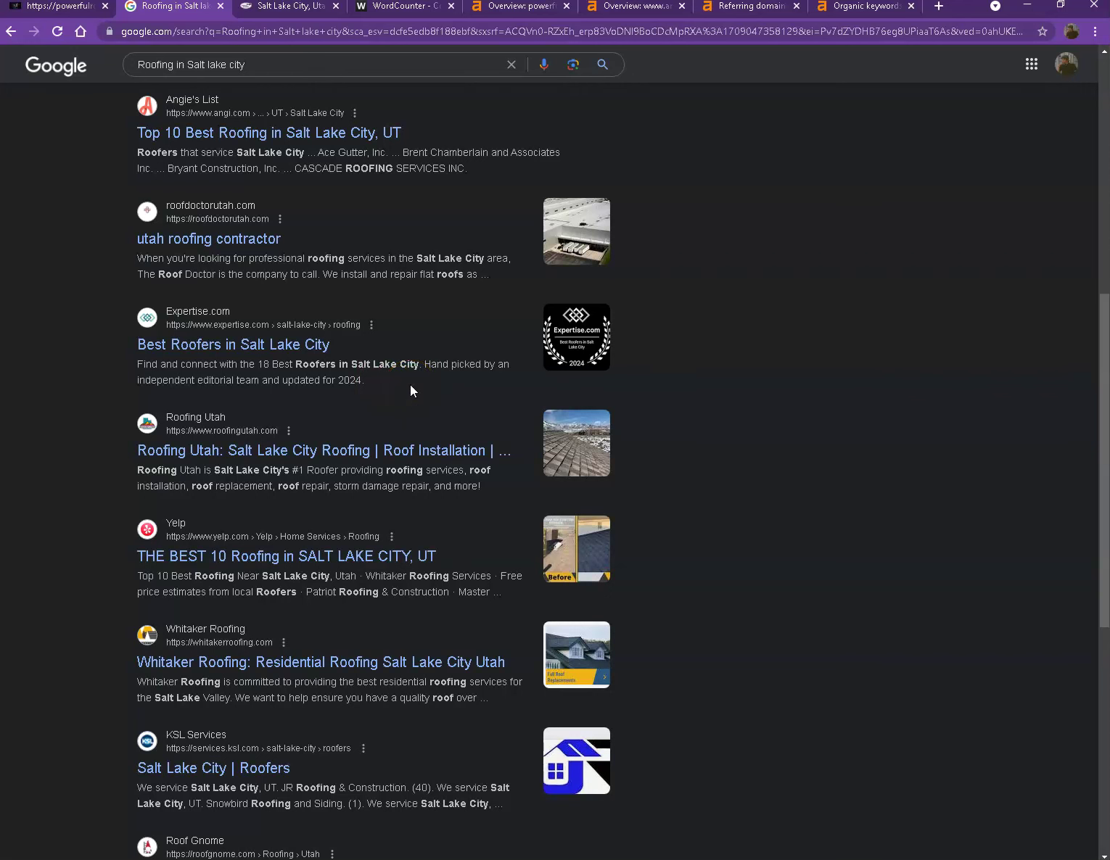
pyautogui.scroll(4, 408, 388)
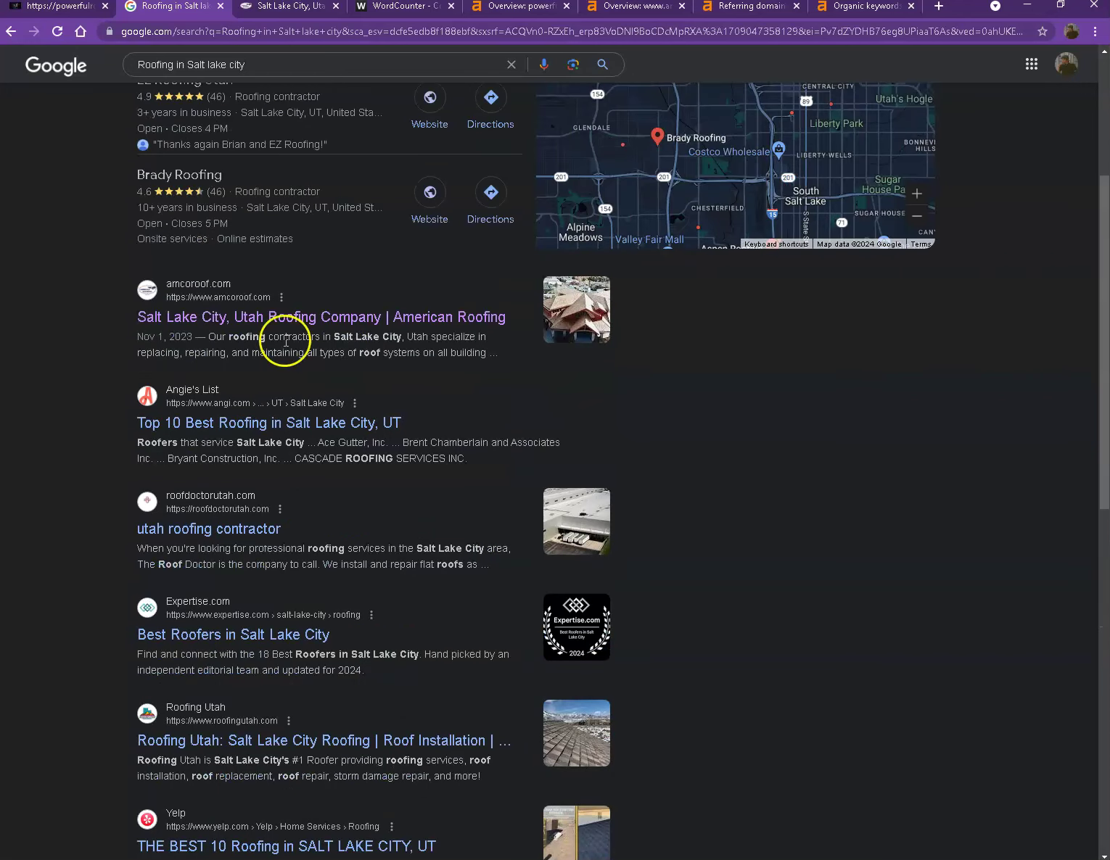
pyautogui.click(296, 330)
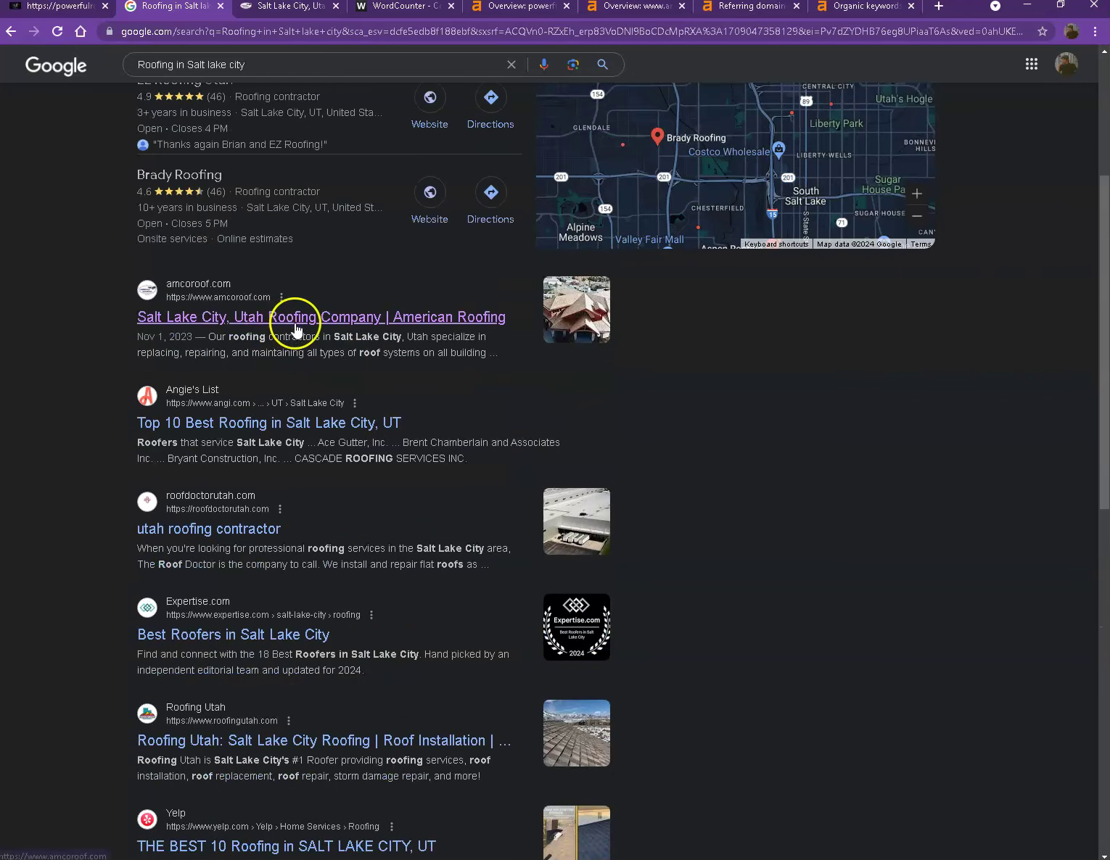
# - Bring up the amcoroof.com homepage, scrolled to the top
pyautogui.click(293, 7)
pyautogui.scroll(5, 390, 289)
pyautogui.scroll(9, 390, 288)
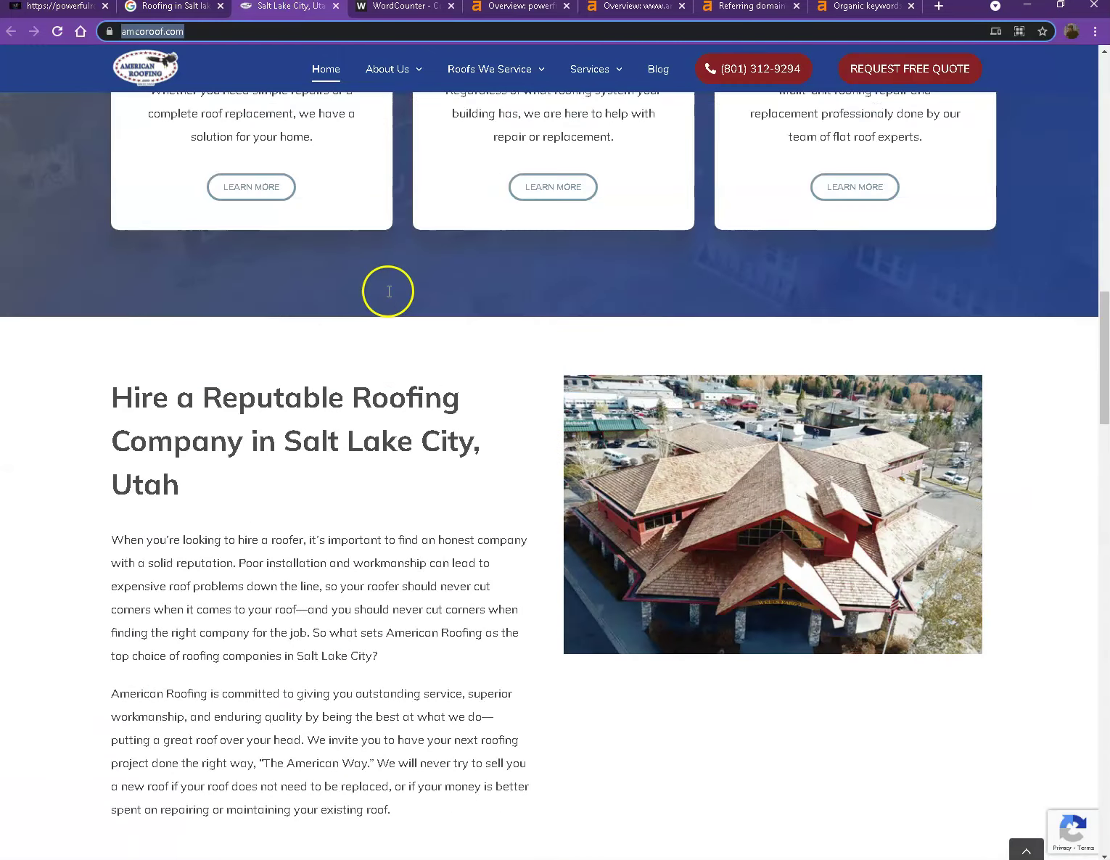
pyautogui.scroll(4, 392, 289)
pyautogui.scroll(8, 392, 289)
pyautogui.scroll(5, 392, 289)
pyautogui.scroll(2, 391, 286)
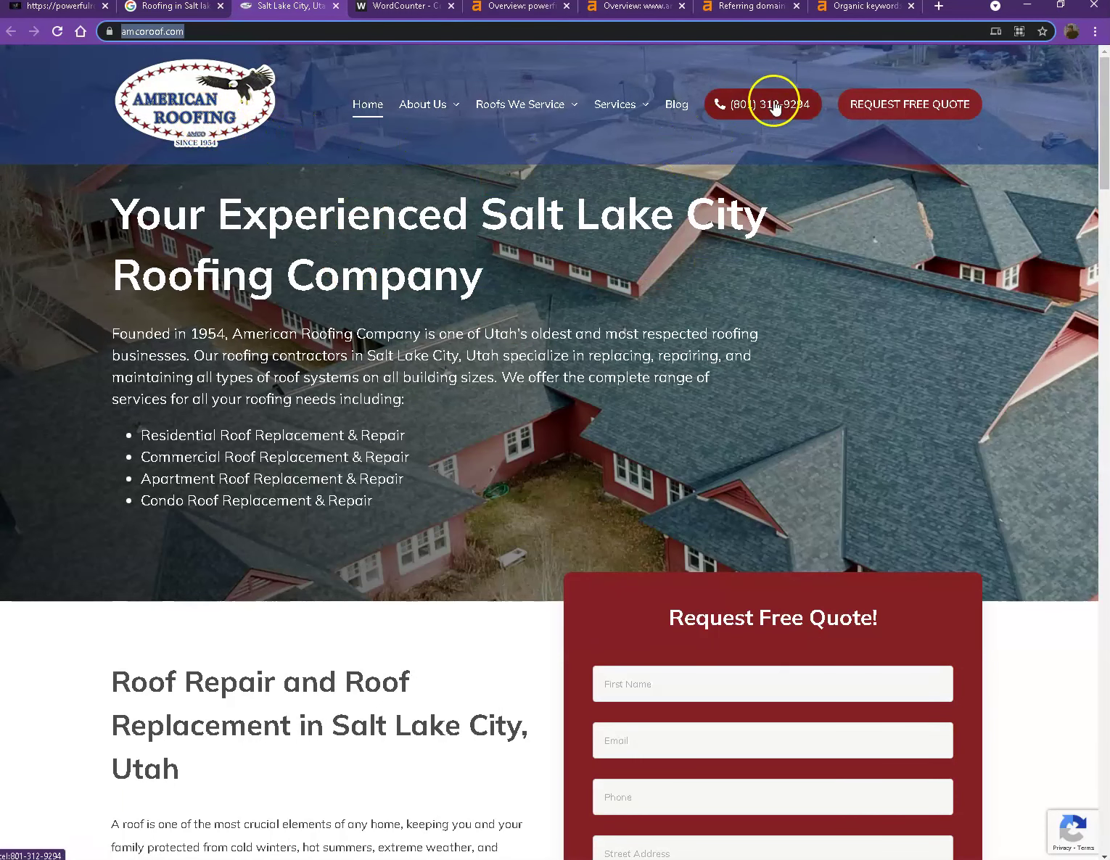
# - Scroll the amcoroof.com homepage down to 'What to Expect When You Hire American Roofing'
pyautogui.scroll(-3, 653, 343)
pyautogui.scroll(-6, 558, 392)
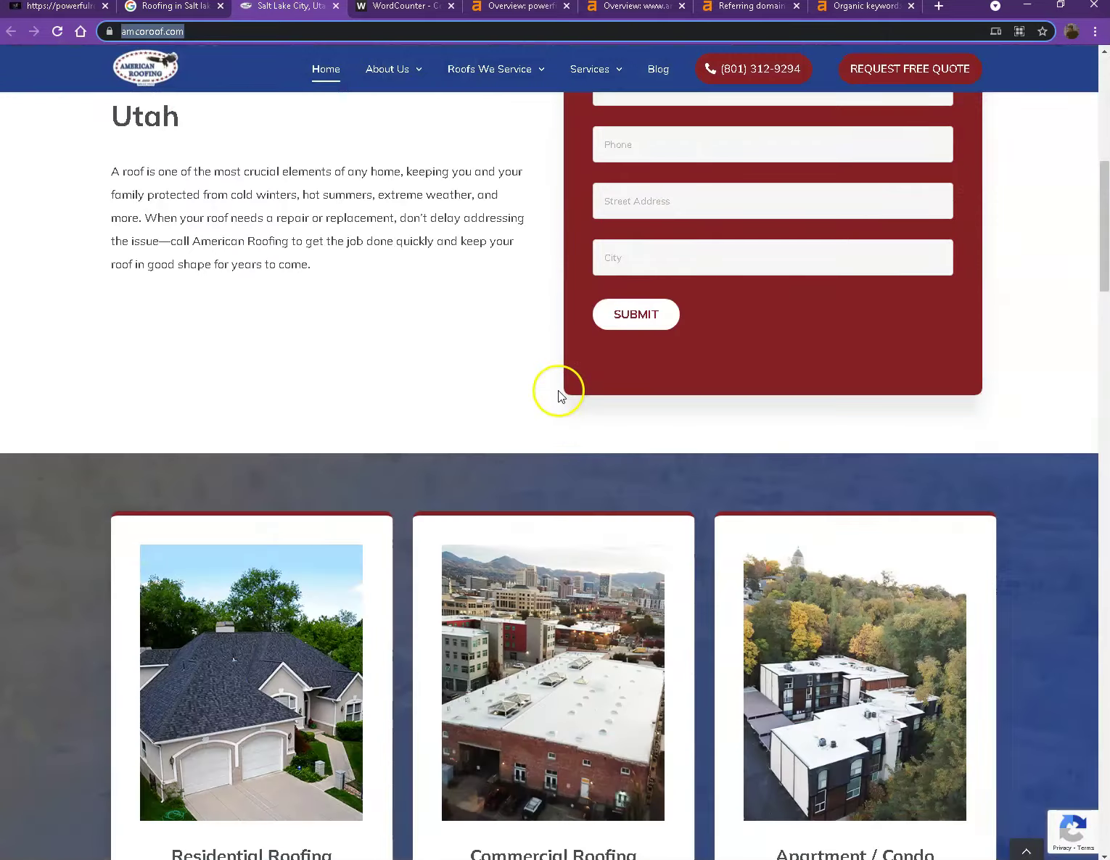
pyautogui.scroll(-4, 558, 391)
pyautogui.scroll(-4, 558, 389)
pyautogui.scroll(-2, 558, 385)
pyautogui.scroll(-6, 558, 386)
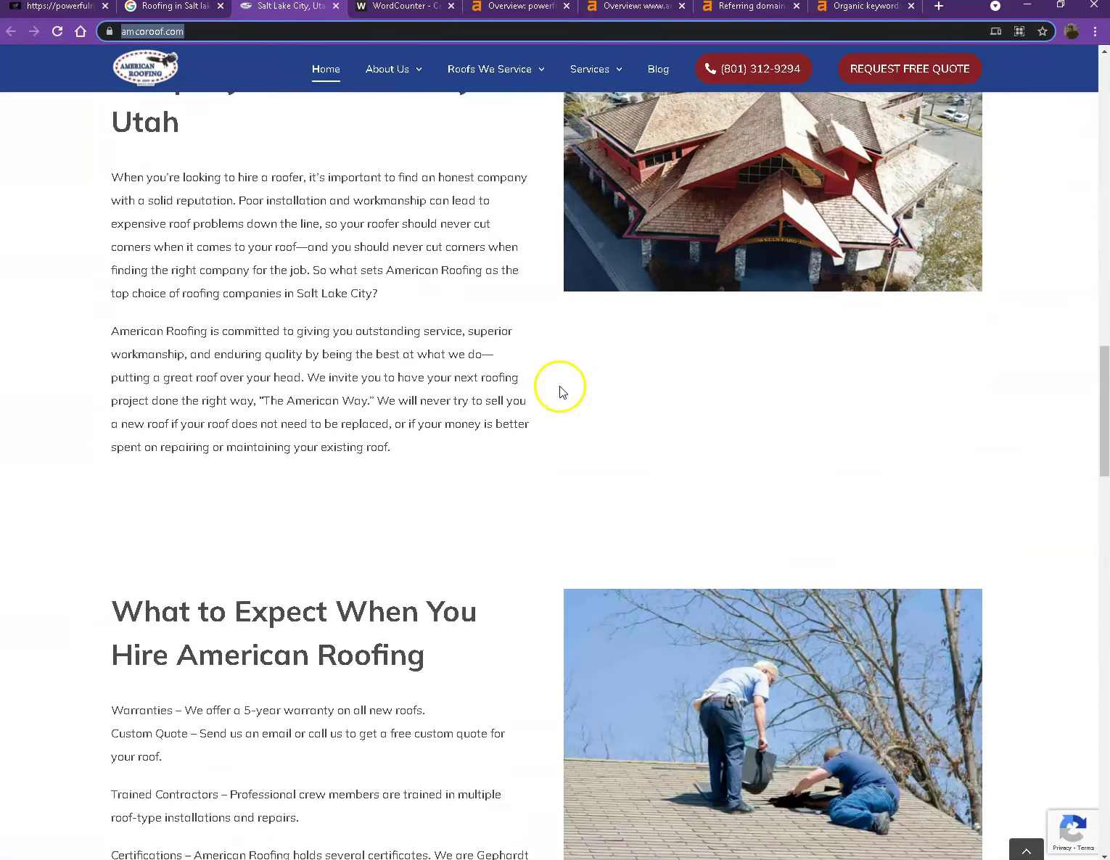
pyautogui.scroll(-1, 559, 327)
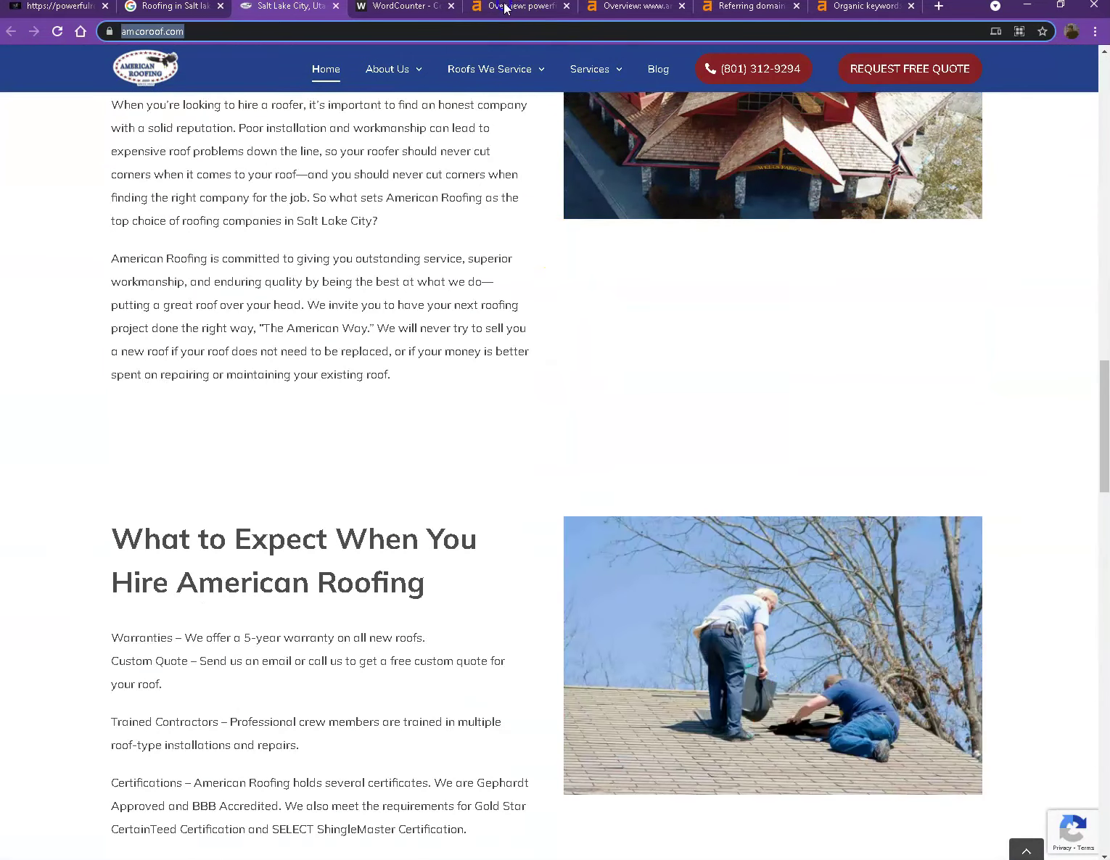
# - Show the powerfulroofingservices.com Site Explorer overview: DR 0, 332 backlinks, 1 referring domain
pyautogui.click(504, 7)
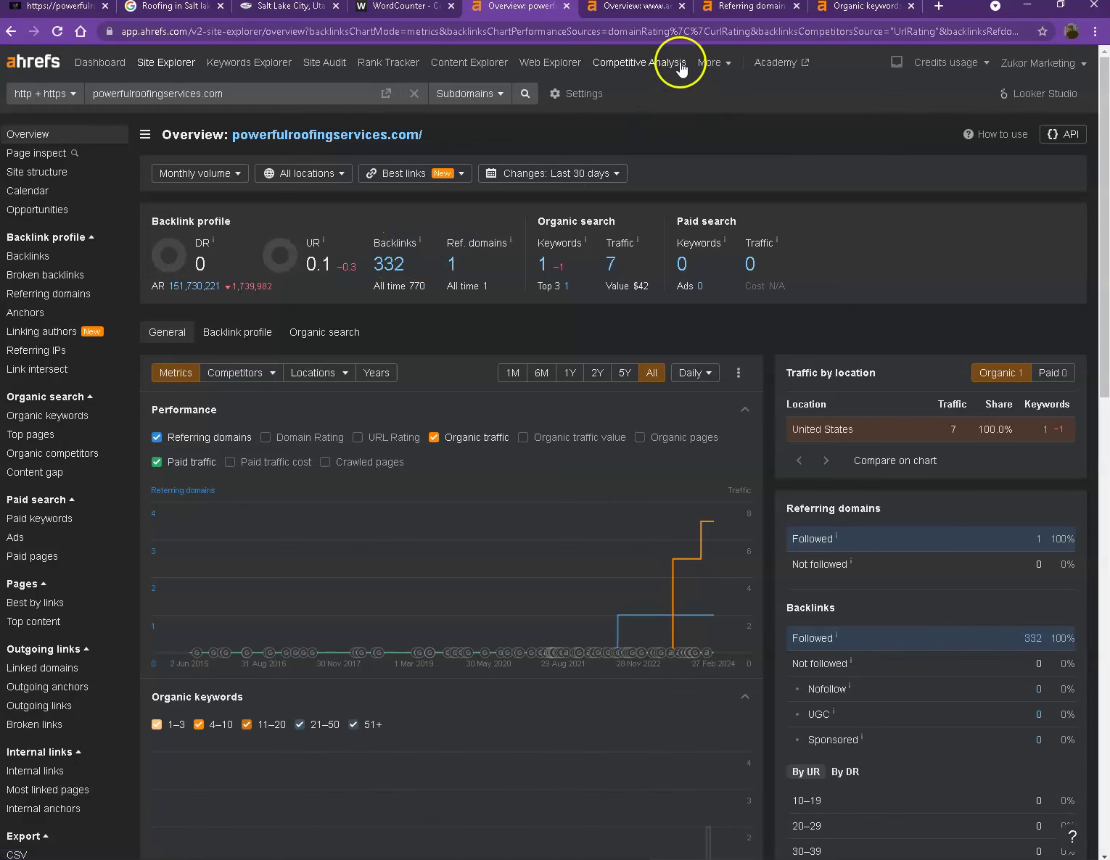
# - Compare amcoroof.com's DR 27 overview with powerfulroofingservices.com, then view its referring domains and organic keywords
pyautogui.click(635, 6)
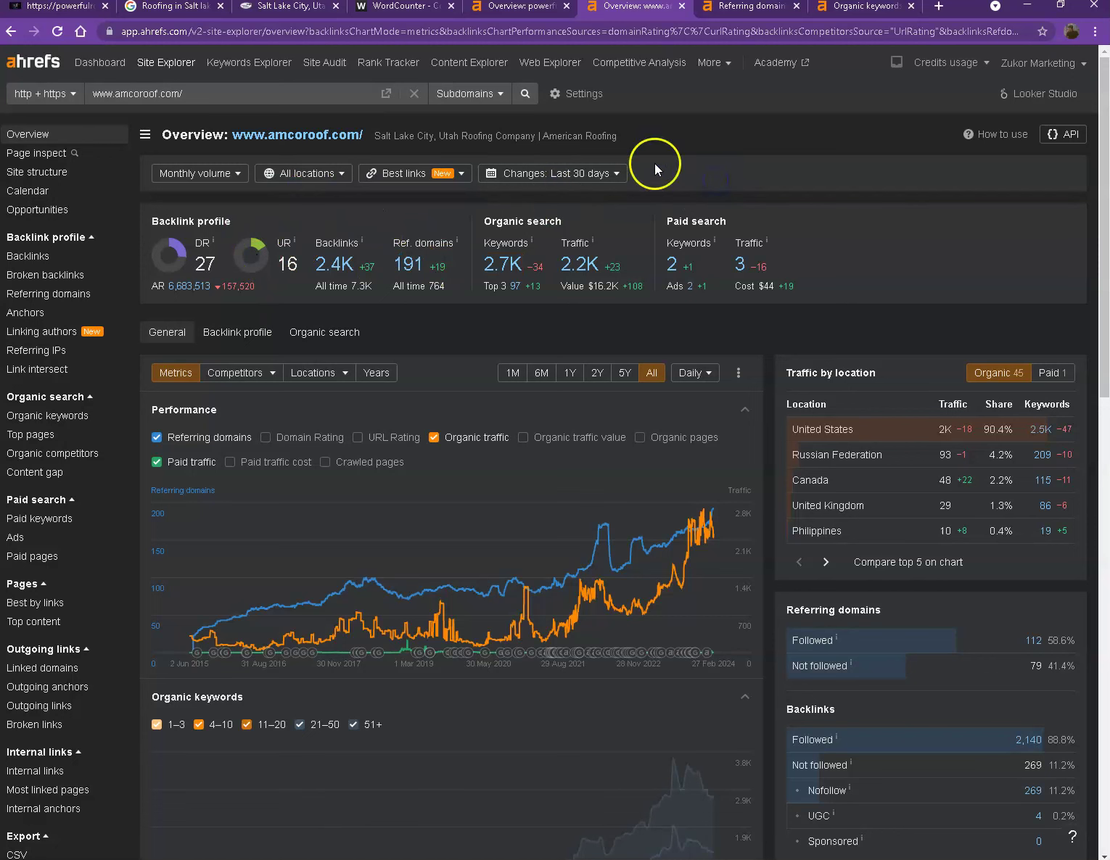
pyautogui.click(521, 7)
pyautogui.click(615, 11)
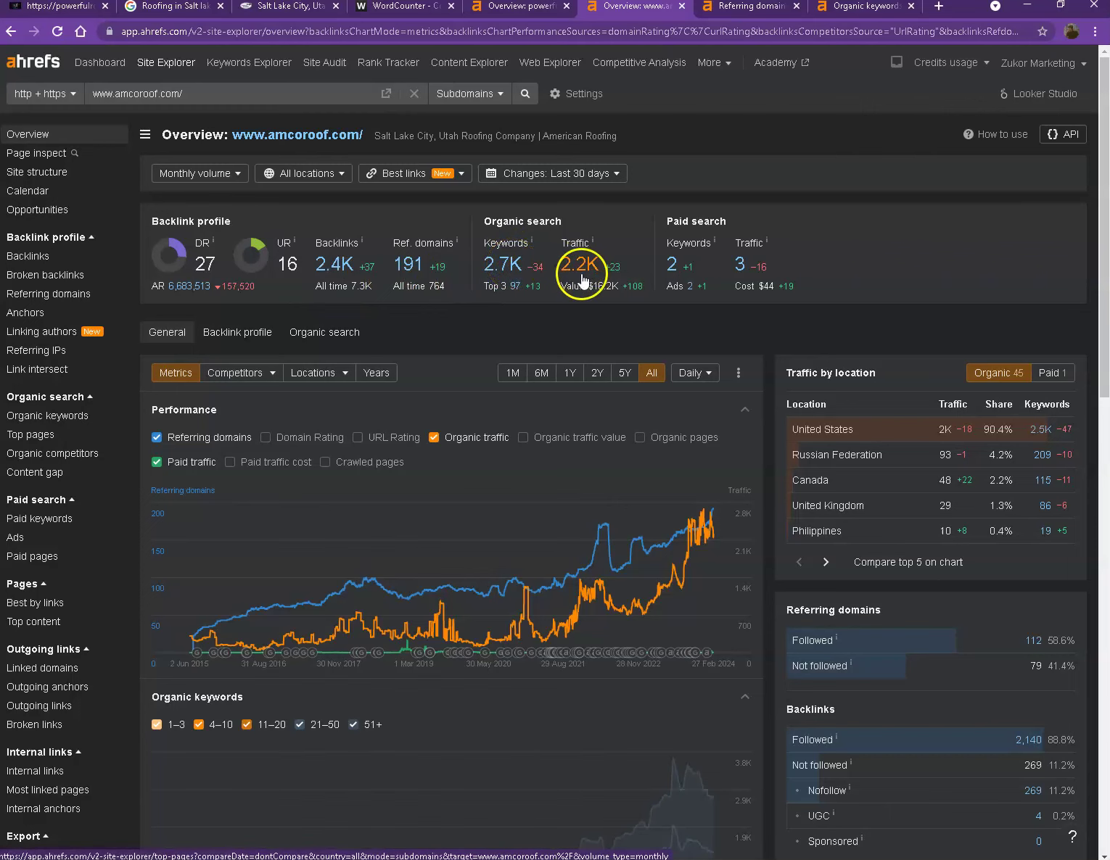
pyautogui.click(748, 9)
pyautogui.click(863, 7)
# - Browse amcoroof.com's 191 referring domains from homestead.com (DR 91) down to DR 40 sites and back
pyautogui.click(734, 8)
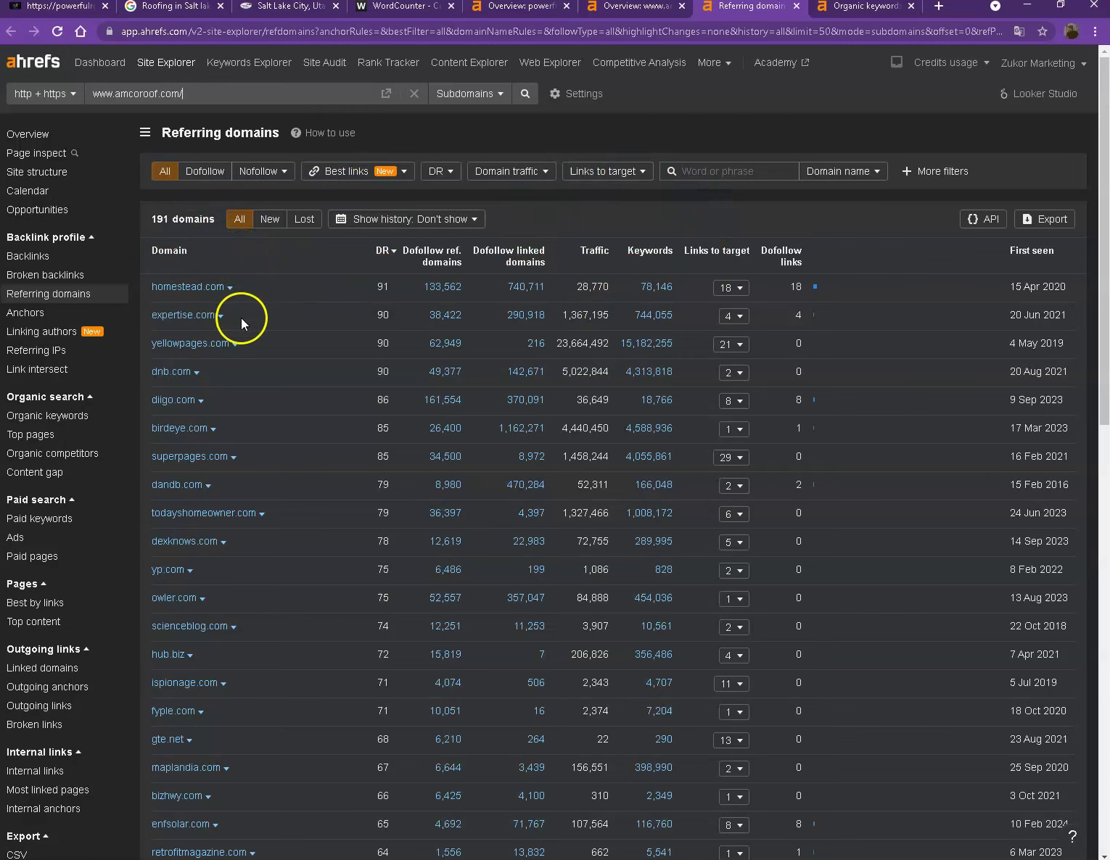
pyautogui.scroll(-3, 271, 350)
pyautogui.scroll(-5, 272, 351)
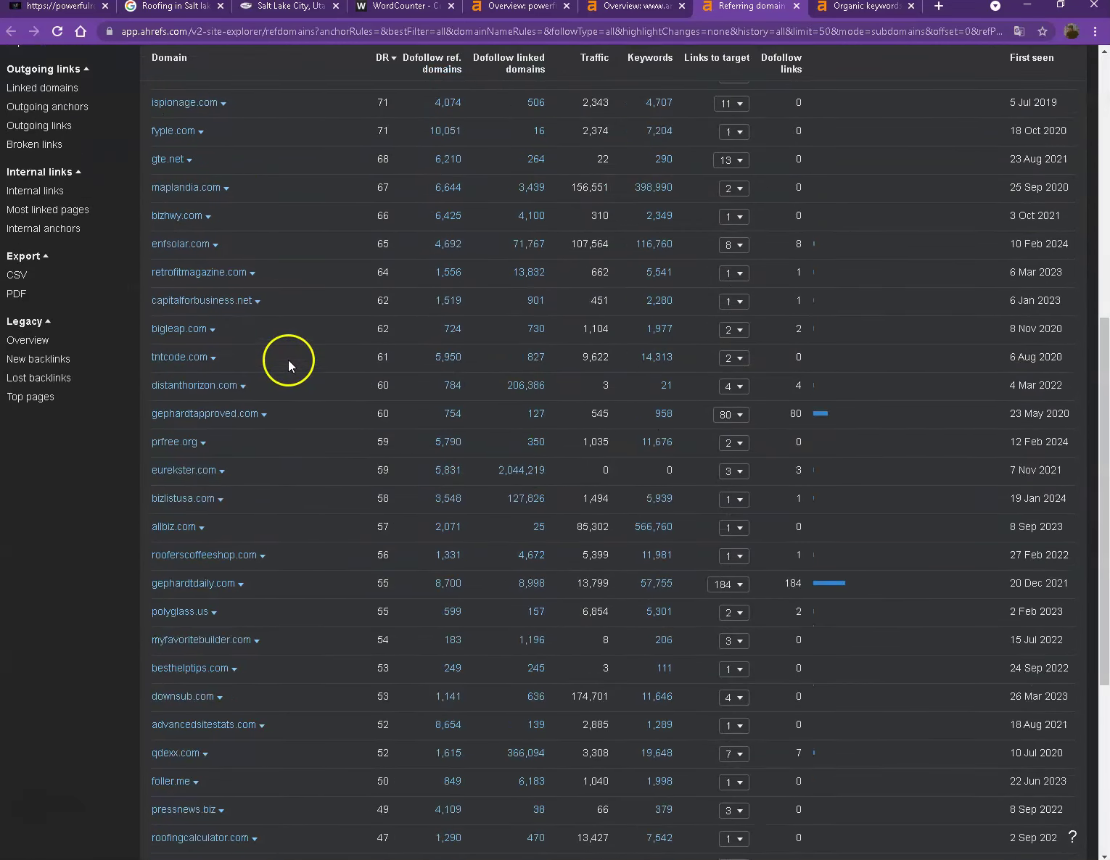
pyautogui.scroll(-3, 289, 370)
pyautogui.scroll(-2, 310, 404)
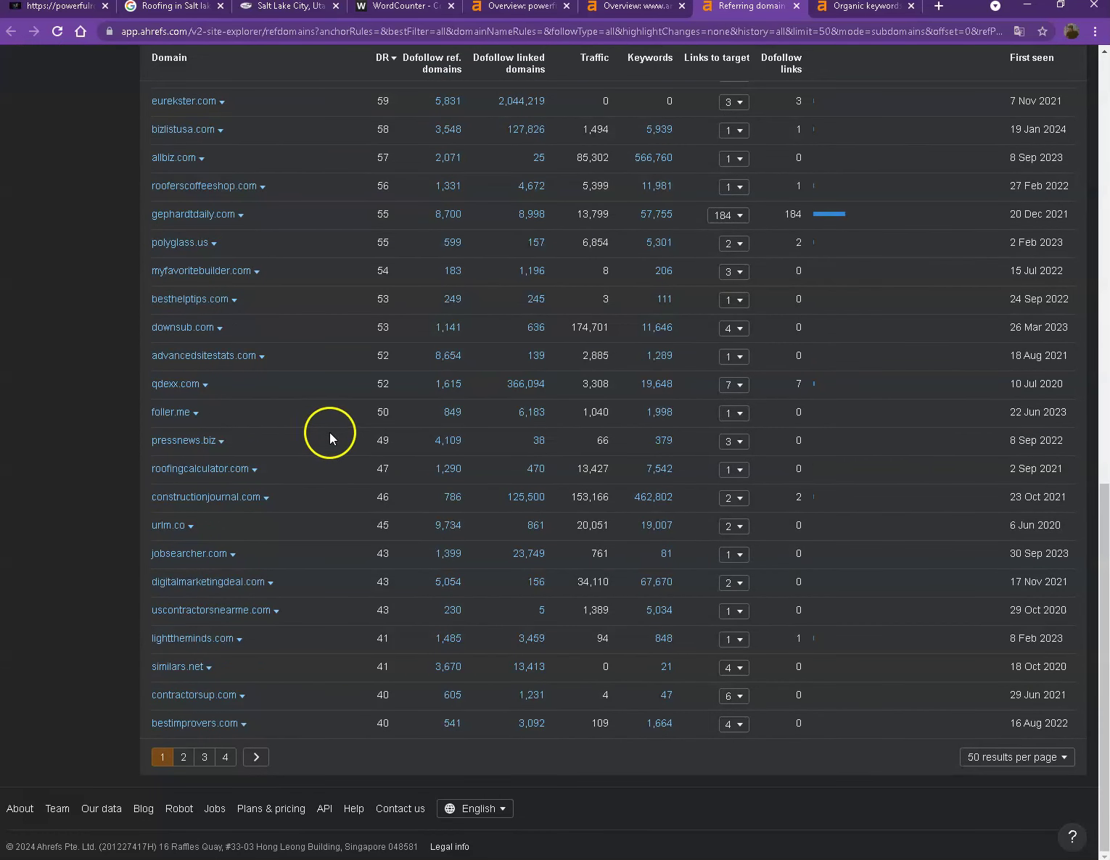
pyautogui.scroll(4, 335, 430)
pyautogui.scroll(3, 338, 445)
pyautogui.scroll(3, 338, 445)
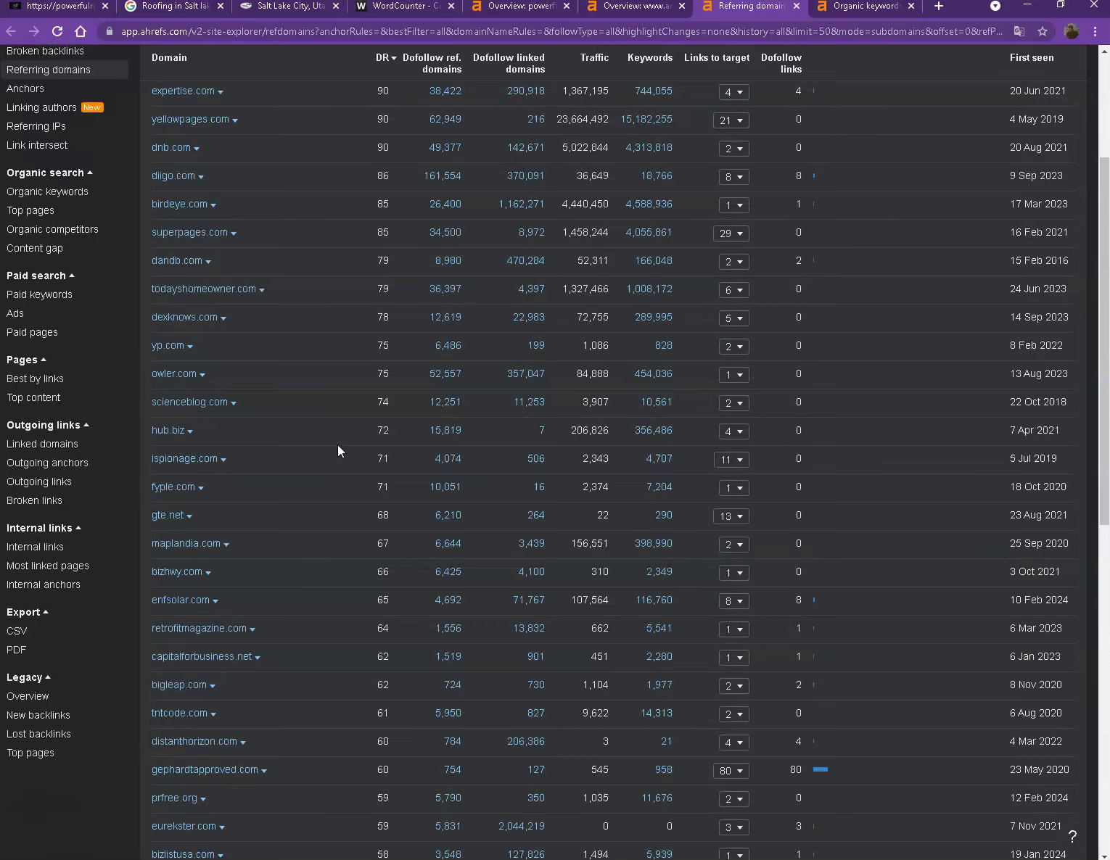
pyautogui.scroll(3, 338, 445)
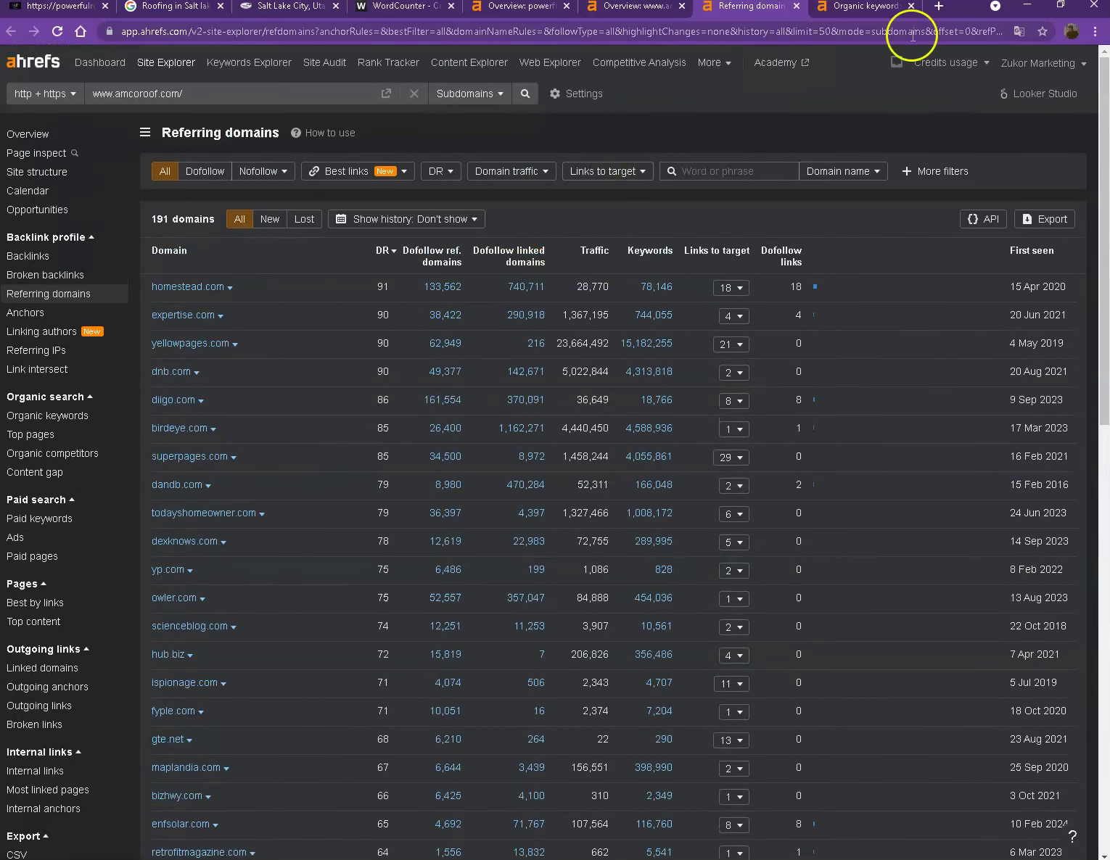
# - Show amcoroof.com's 2,506 organic keywords, led by 'salt lake city roofing', and skim the top rows
pyautogui.click(869, 9)
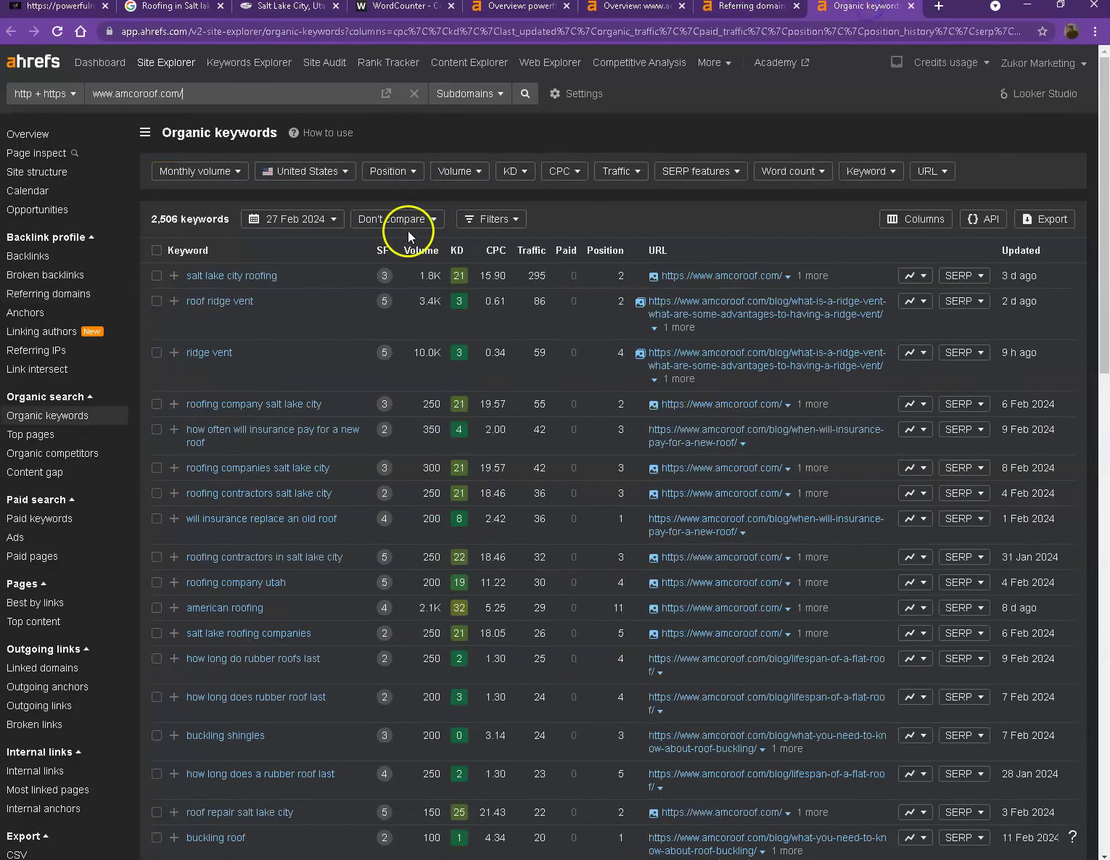
pyautogui.scroll(-1, 465, 328)
pyautogui.scroll(-4, 466, 331)
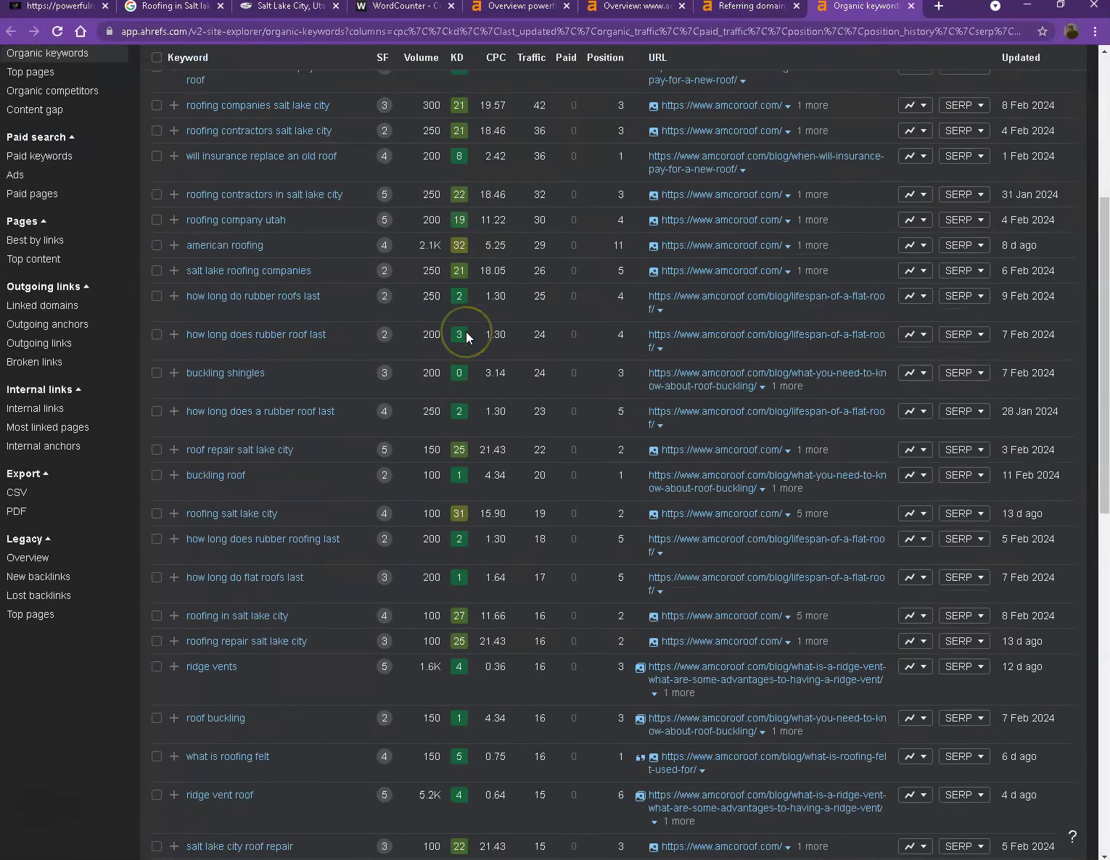
pyautogui.scroll(-2, 466, 332)
pyautogui.scroll(-1, 467, 341)
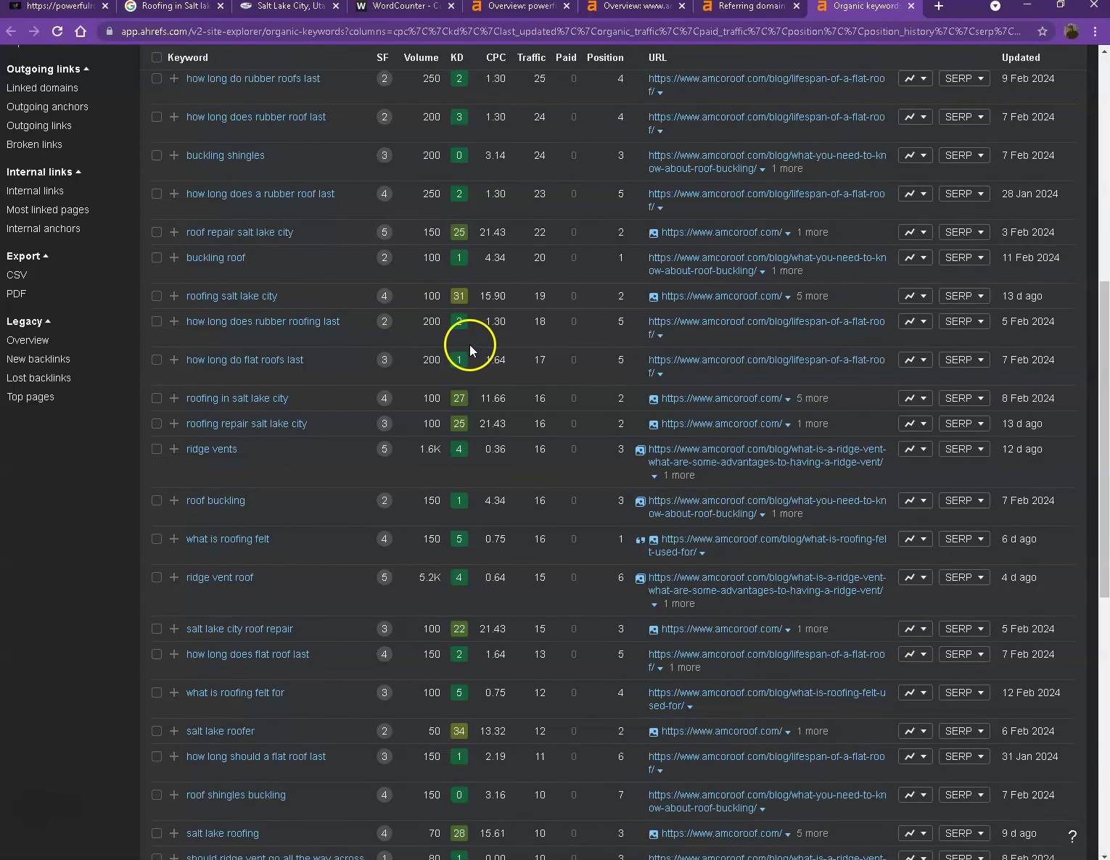
pyautogui.scroll(4, 435, 348)
pyautogui.scroll(3, 412, 354)
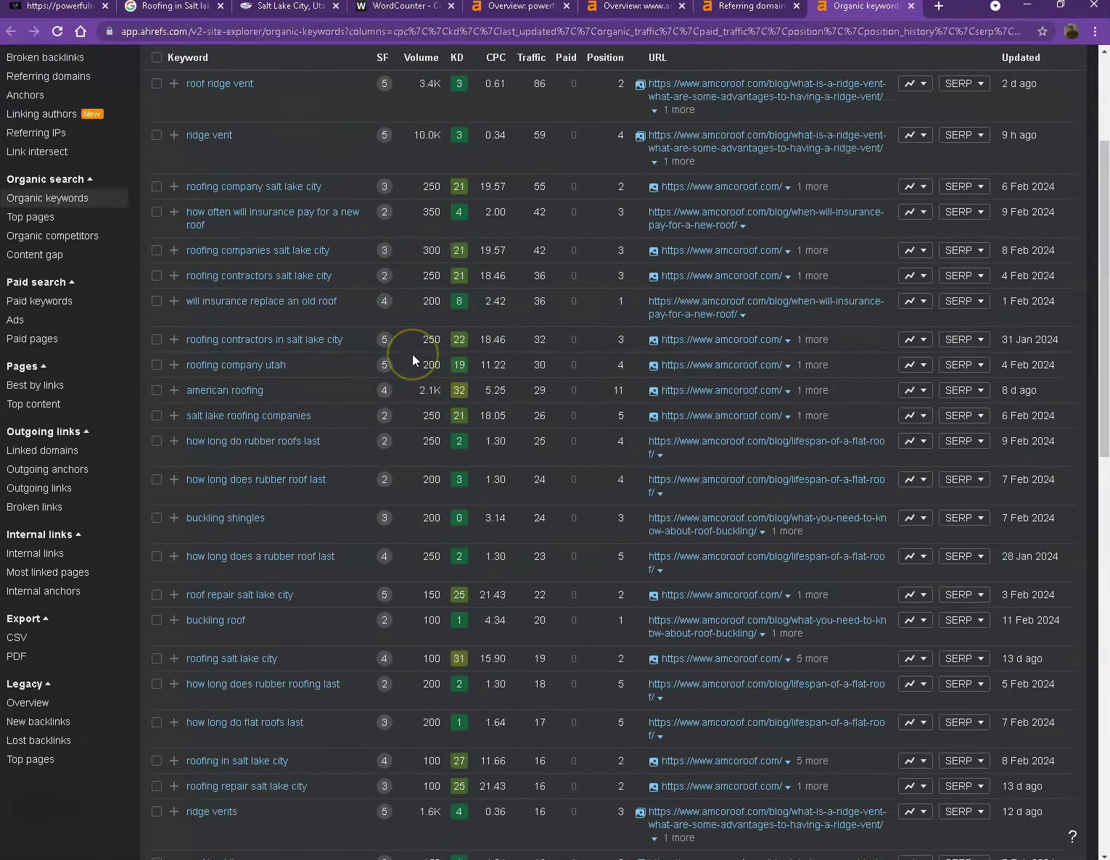
pyautogui.scroll(1, 413, 354)
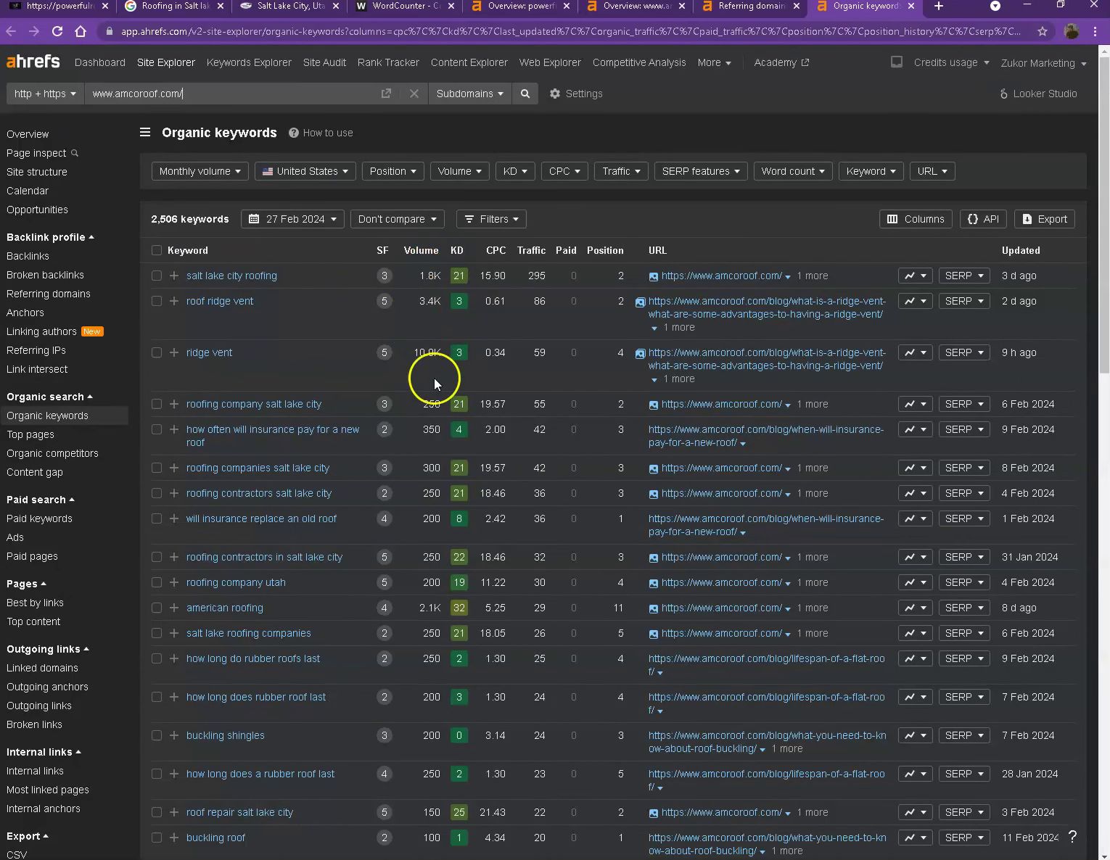
# - Scroll the keyword table's first page to the bottom and back up
pyautogui.scroll(-1, 435, 413)
pyautogui.scroll(-1, 434, 428)
pyautogui.scroll(-3, 435, 432)
pyautogui.scroll(-4, 435, 431)
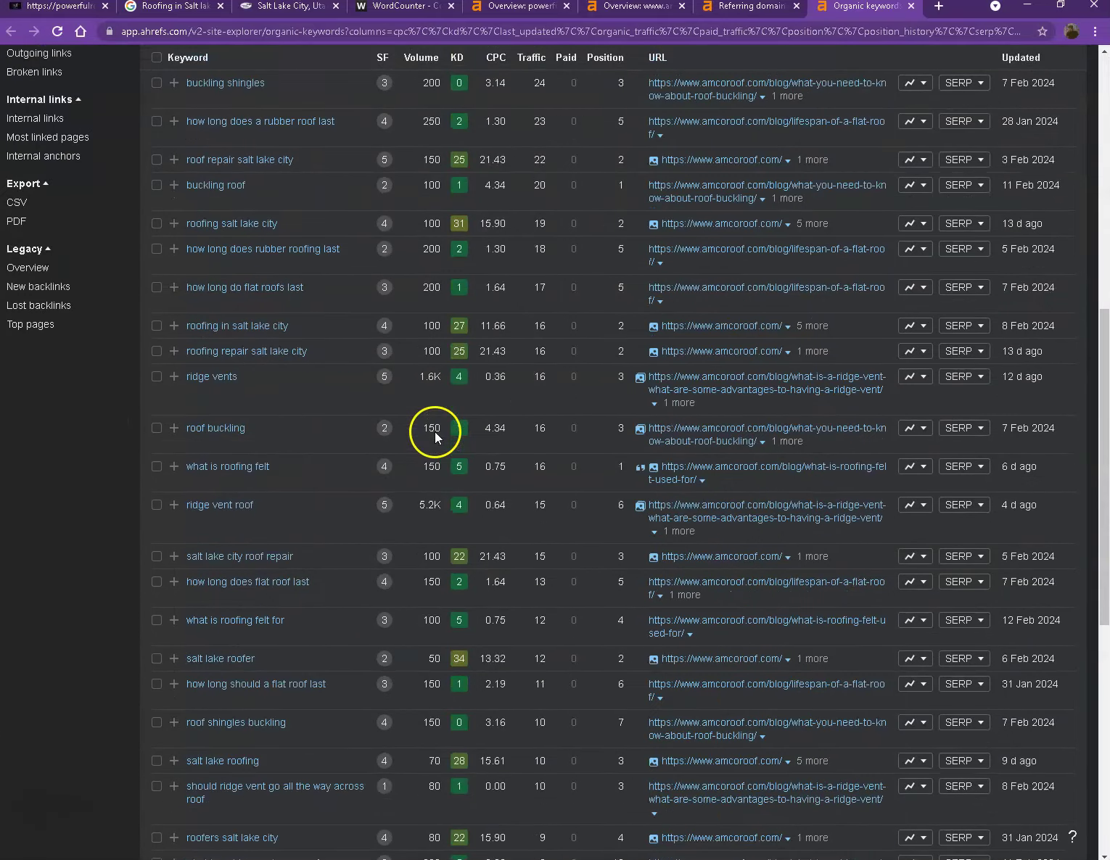
pyautogui.scroll(-3, 430, 434)
pyautogui.scroll(-2, 432, 436)
pyautogui.scroll(-2, 438, 451)
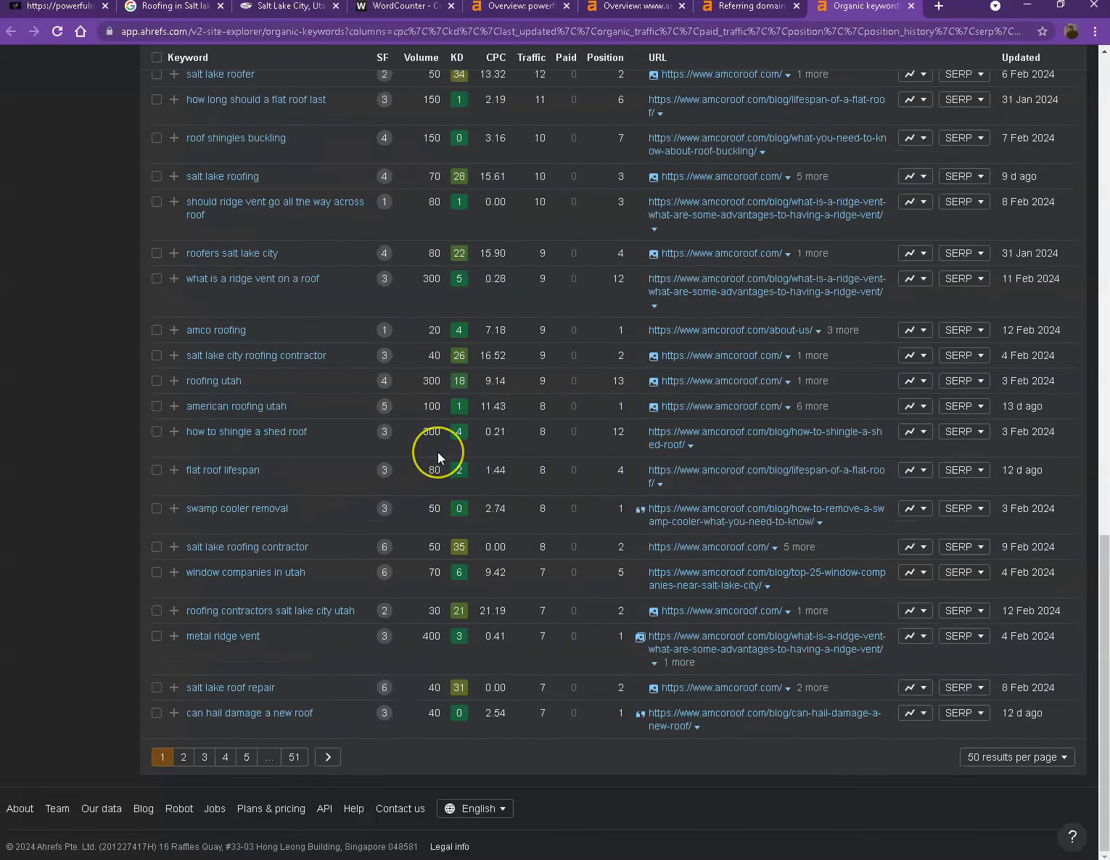
pyautogui.scroll(4, 427, 447)
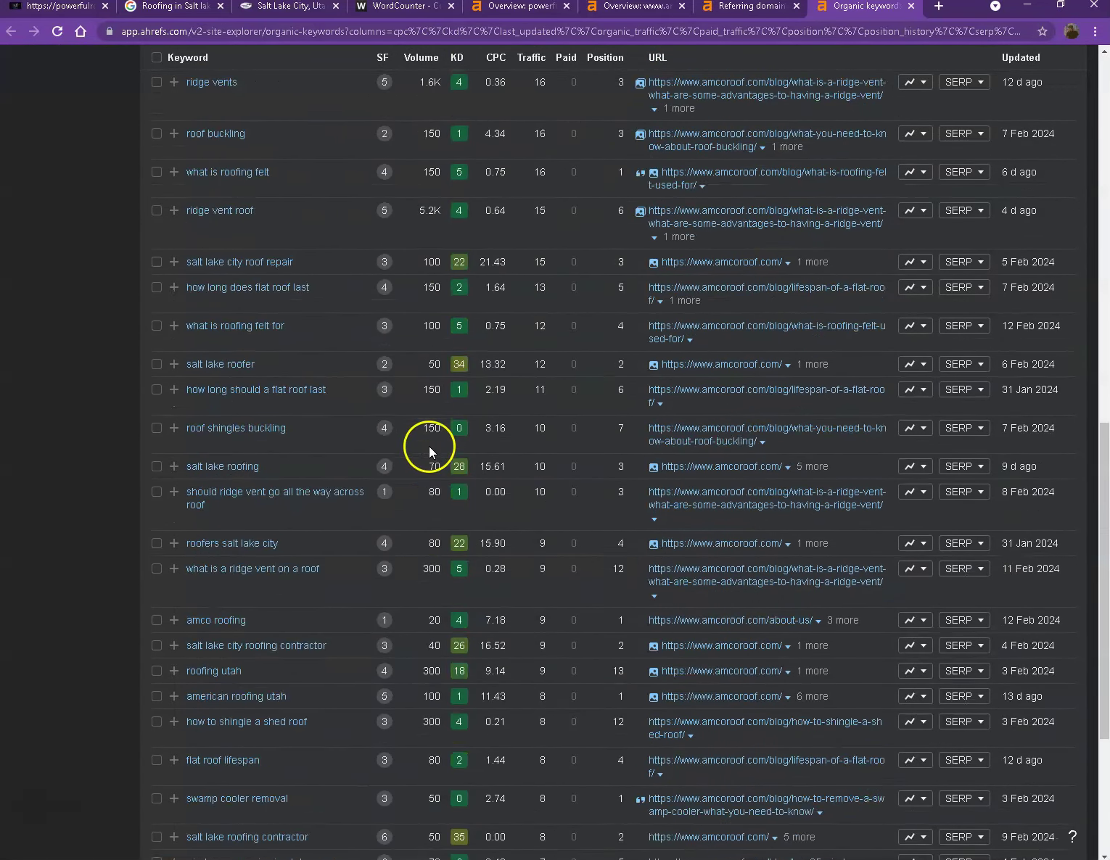
pyautogui.scroll(4, 428, 447)
pyautogui.scroll(4, 428, 451)
pyautogui.scroll(4, 428, 452)
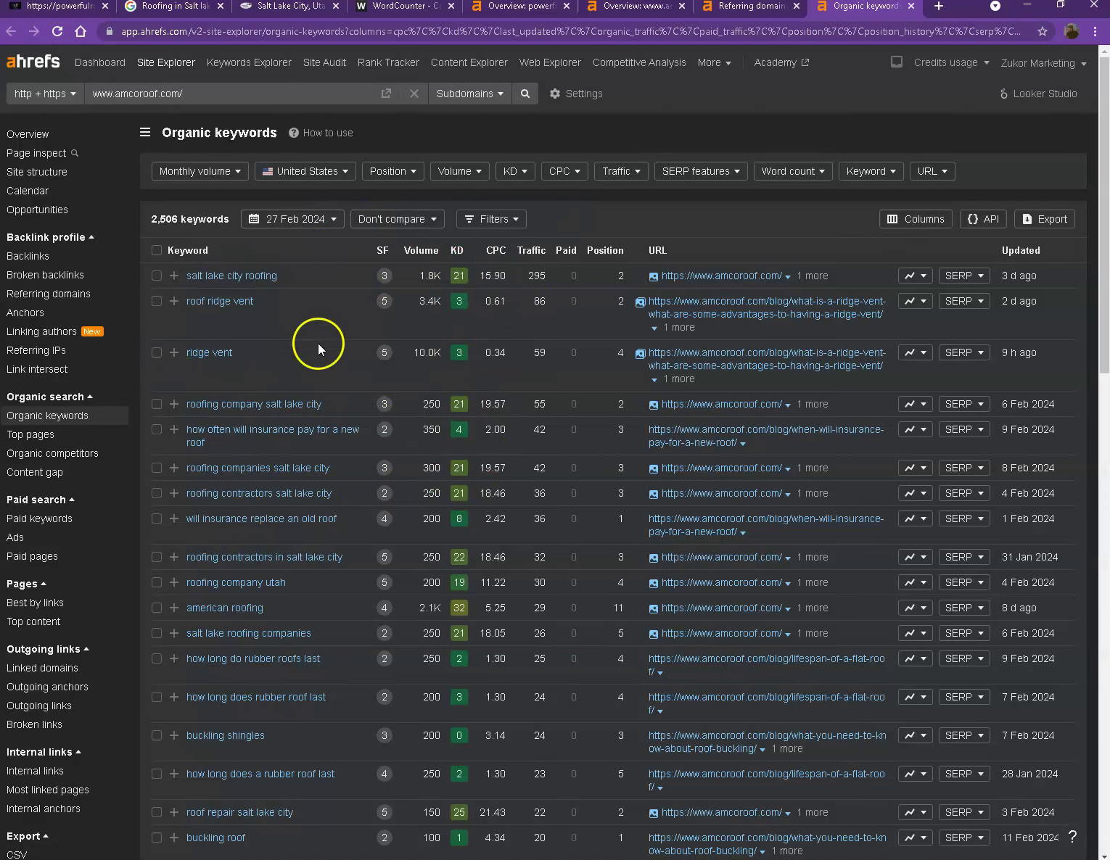
# - Check two powerfulroofingservices.com gallery photos' generic date-stamped file names via 'Save image as', cancelling each
pyautogui.click(59, 12)
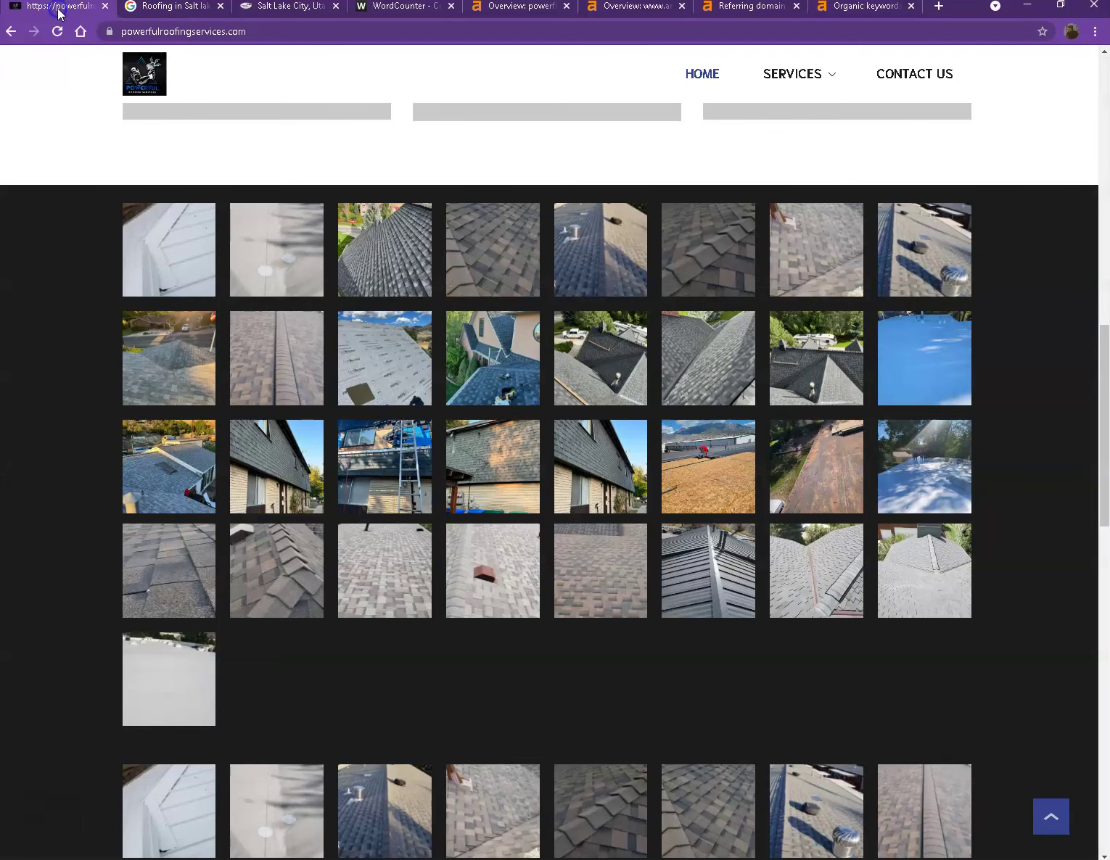
pyautogui.rightClick(167, 241)
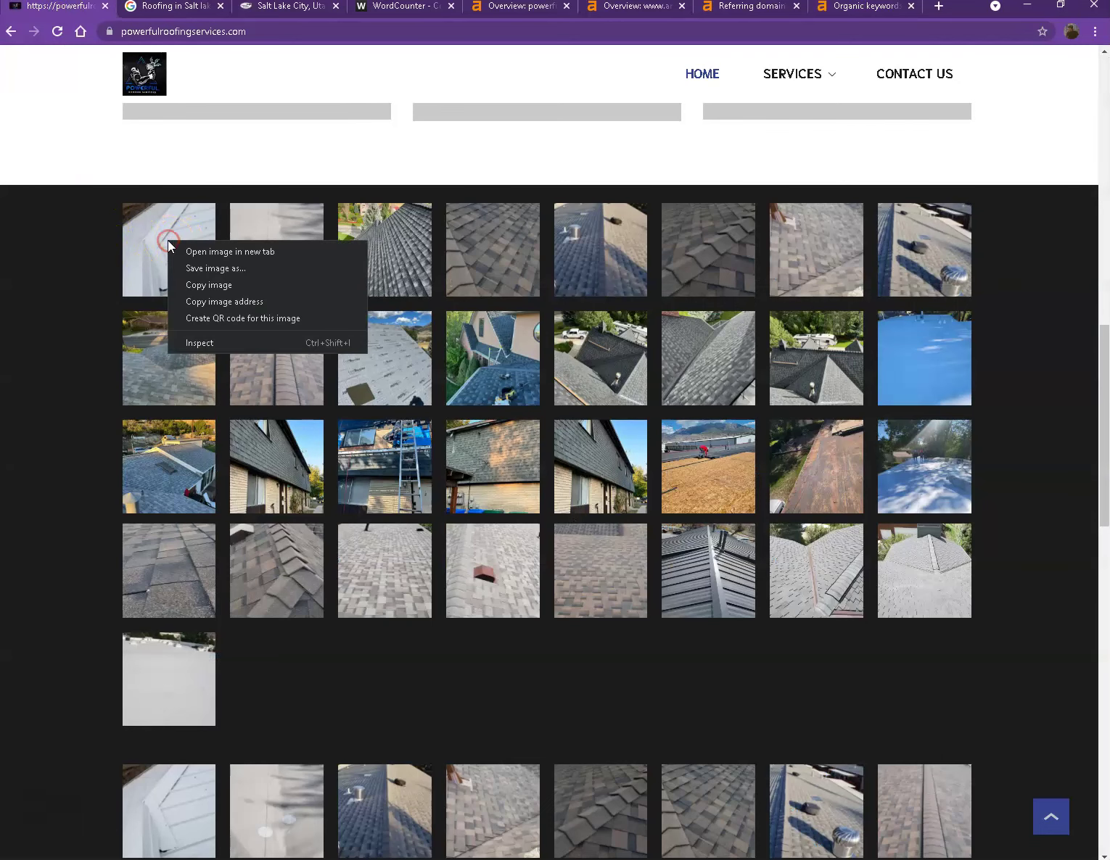
pyautogui.click(259, 275)
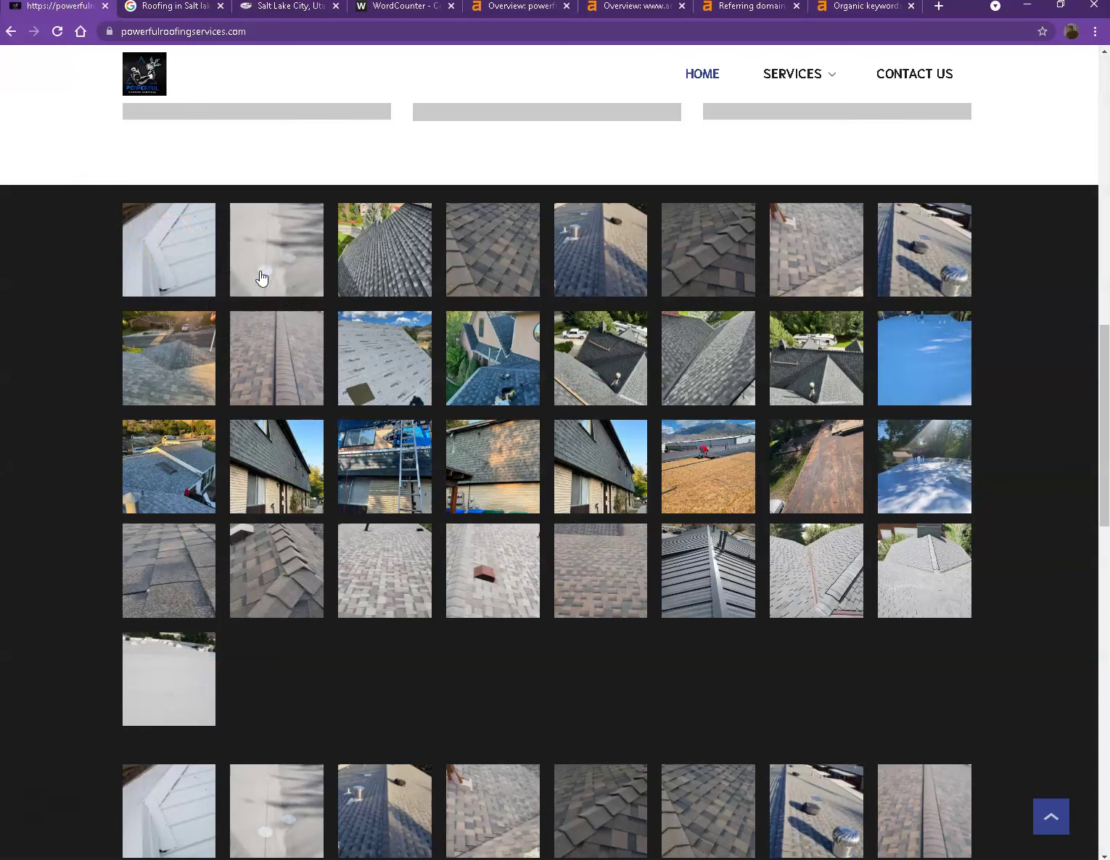
pyautogui.click(169, 259)
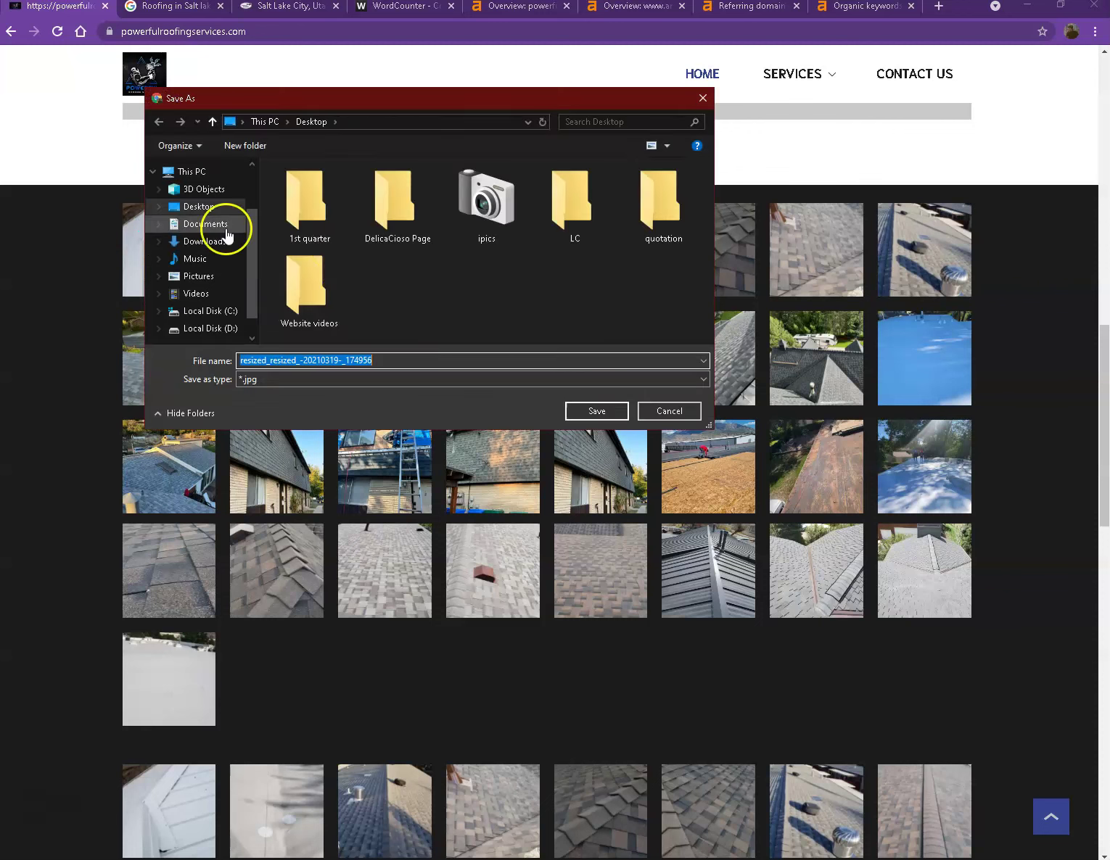
pyautogui.click(409, 362)
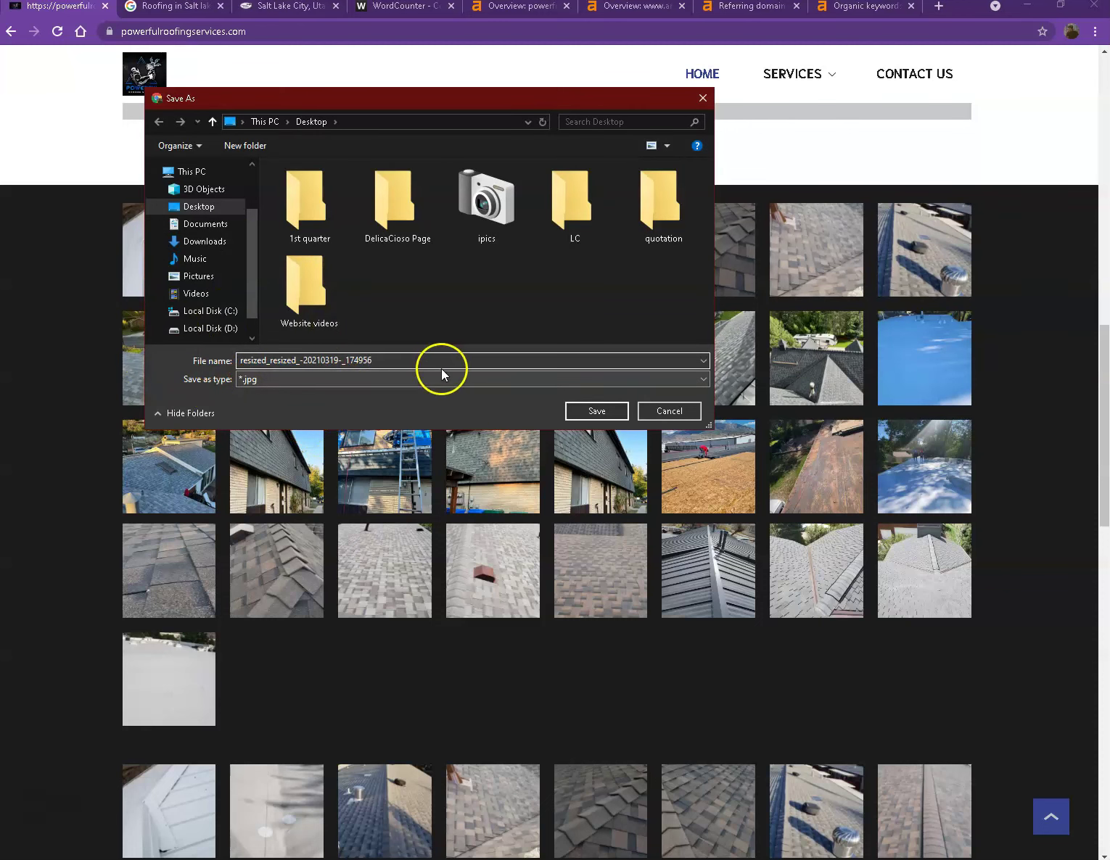
pyautogui.click(673, 412)
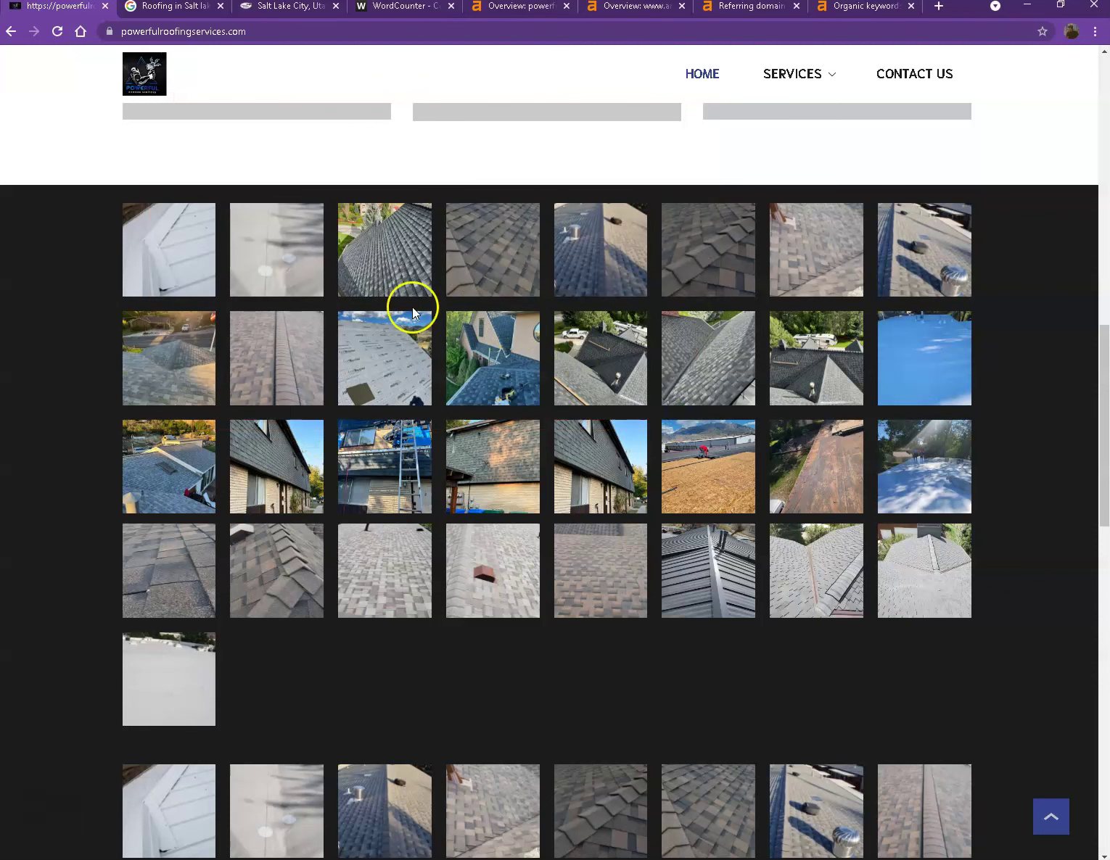
pyautogui.rightClick(279, 234)
pyautogui.click(356, 274)
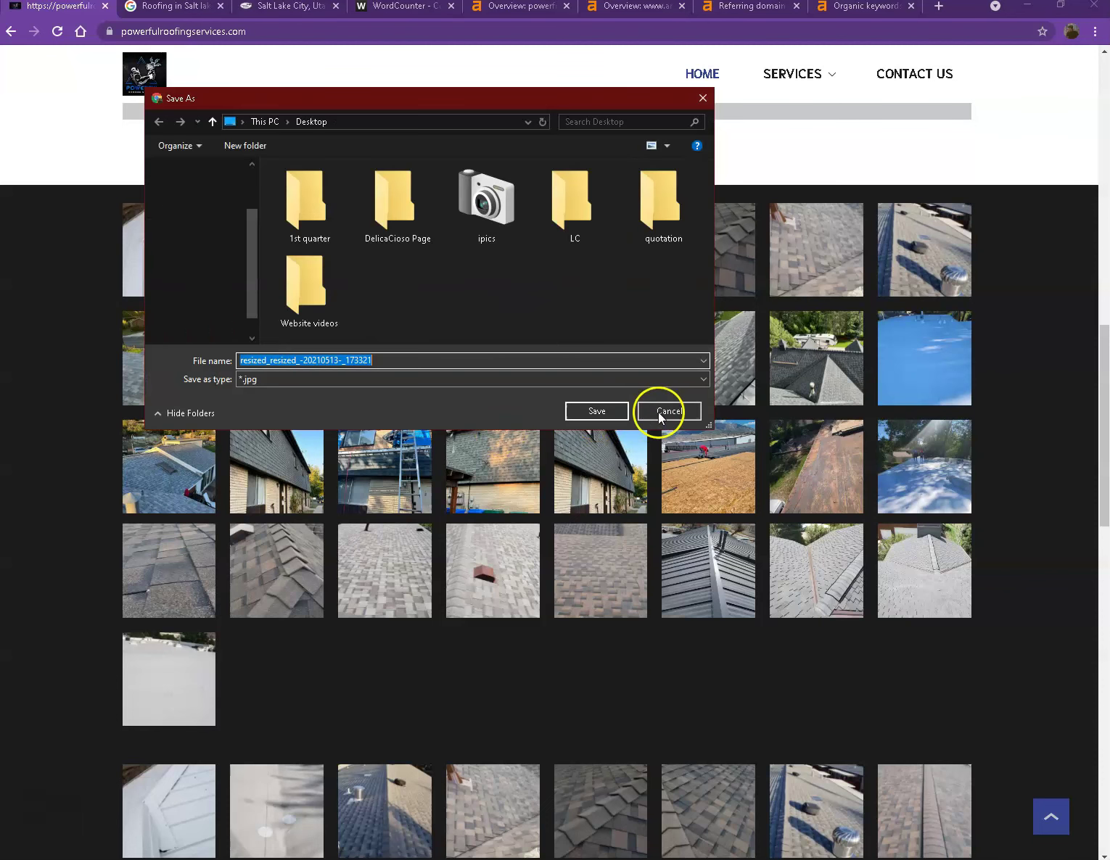
pyautogui.click(666, 412)
pyautogui.scroll(-2, 602, 410)
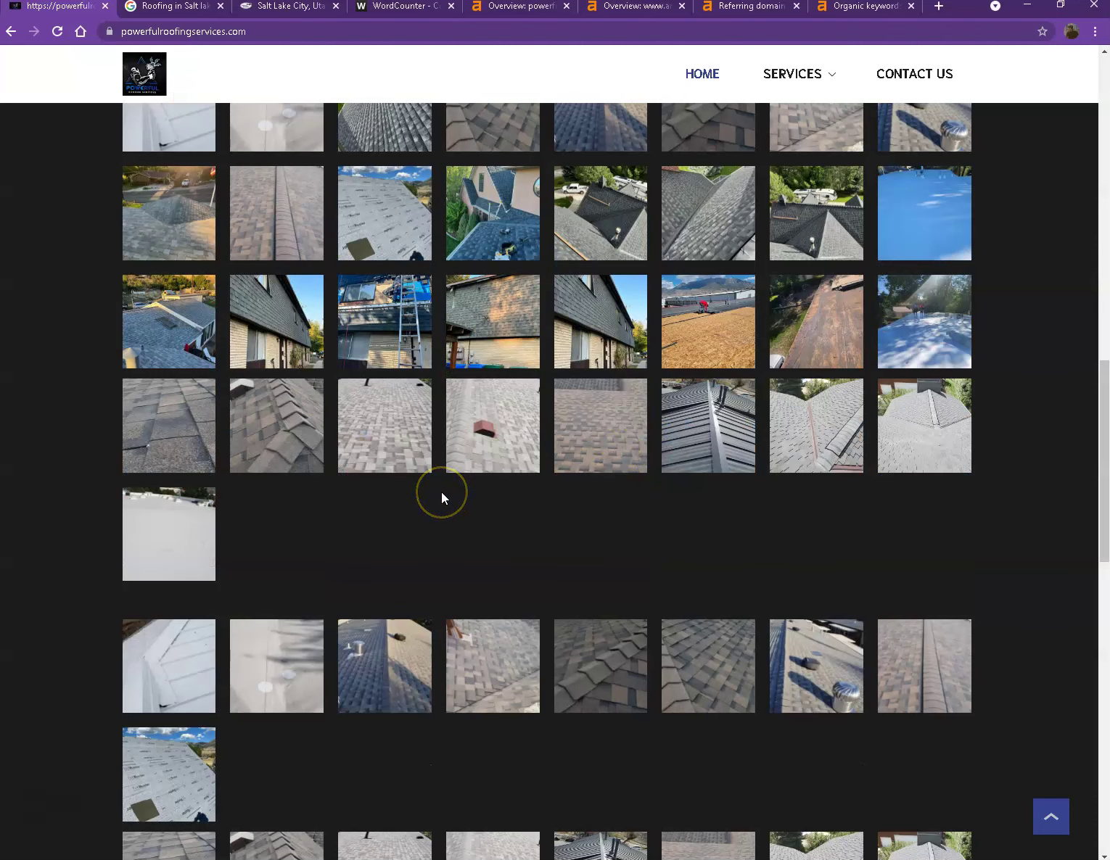
pyautogui.scroll(-1, 441, 492)
pyautogui.scroll(-3, 447, 516)
pyautogui.scroll(-4, 448, 517)
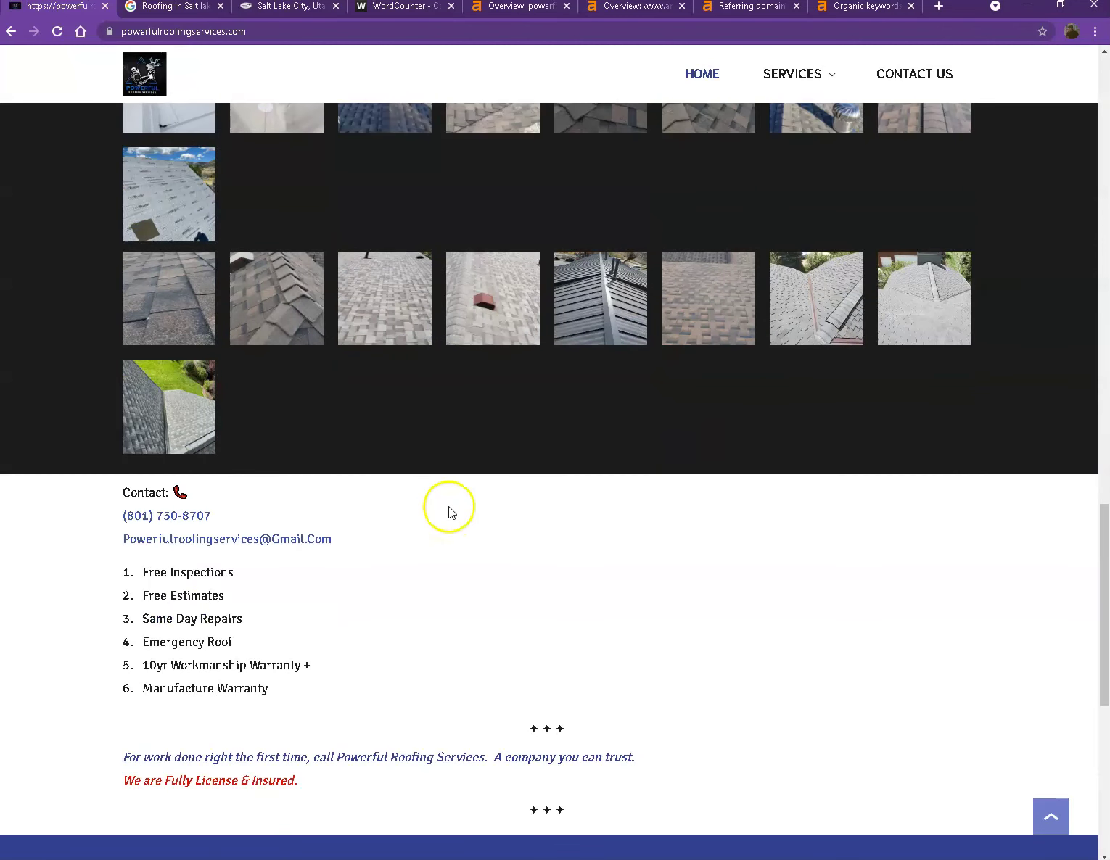
pyautogui.scroll(10, 436, 519)
pyautogui.scroll(8, 434, 516)
pyautogui.scroll(4, 413, 494)
pyautogui.scroll(7, 405, 488)
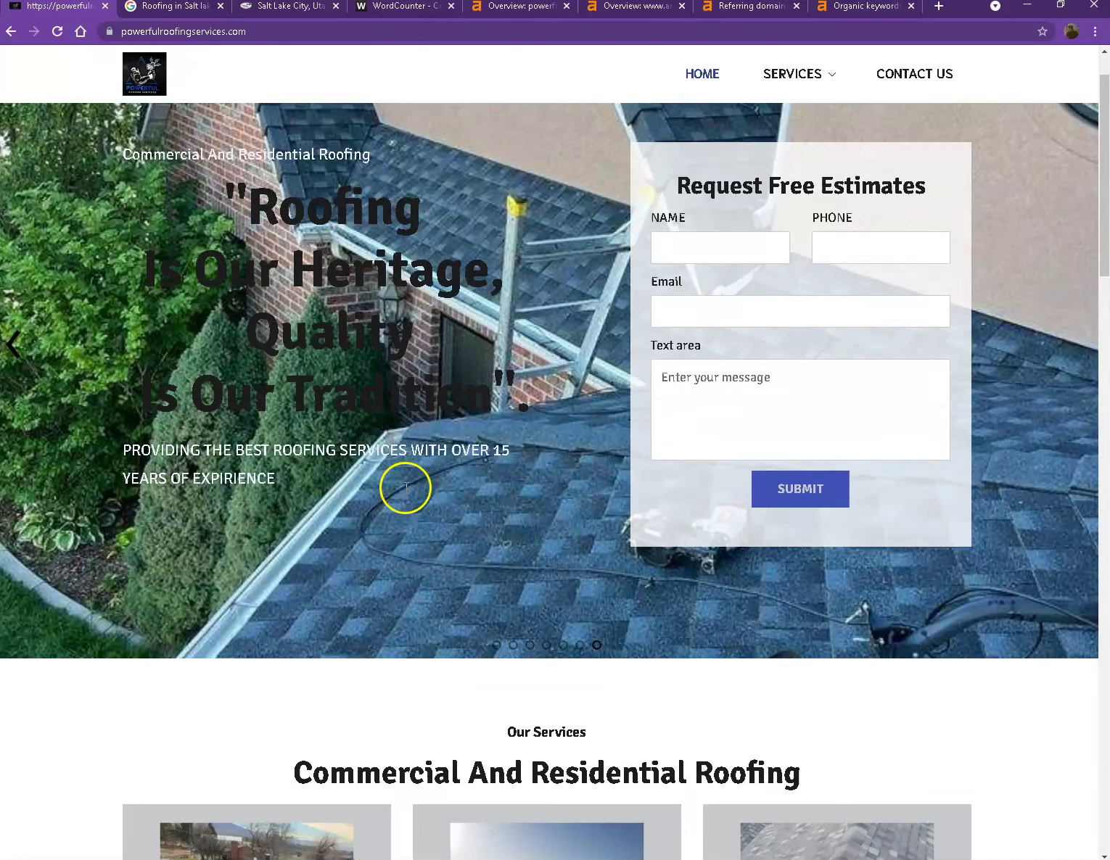
pyautogui.scroll(1, 405, 487)
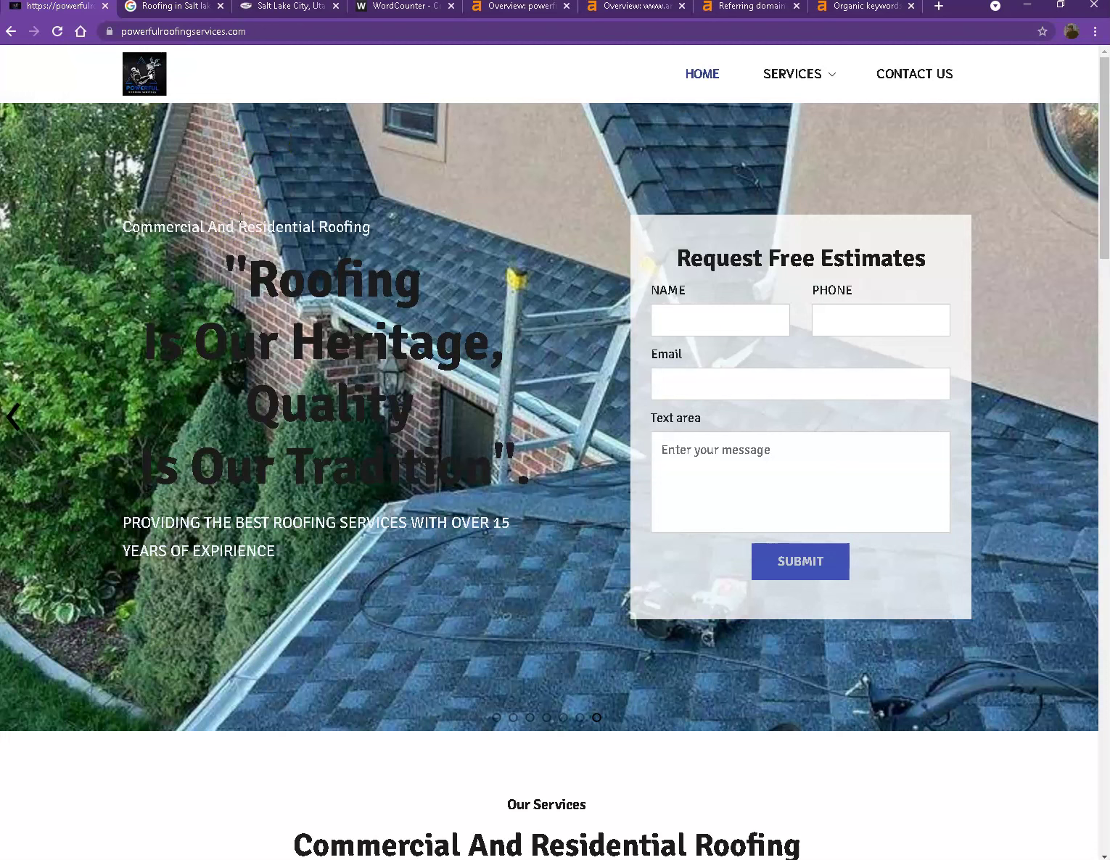
pyautogui.click(156, 5)
pyautogui.scroll(4, 218, 269)
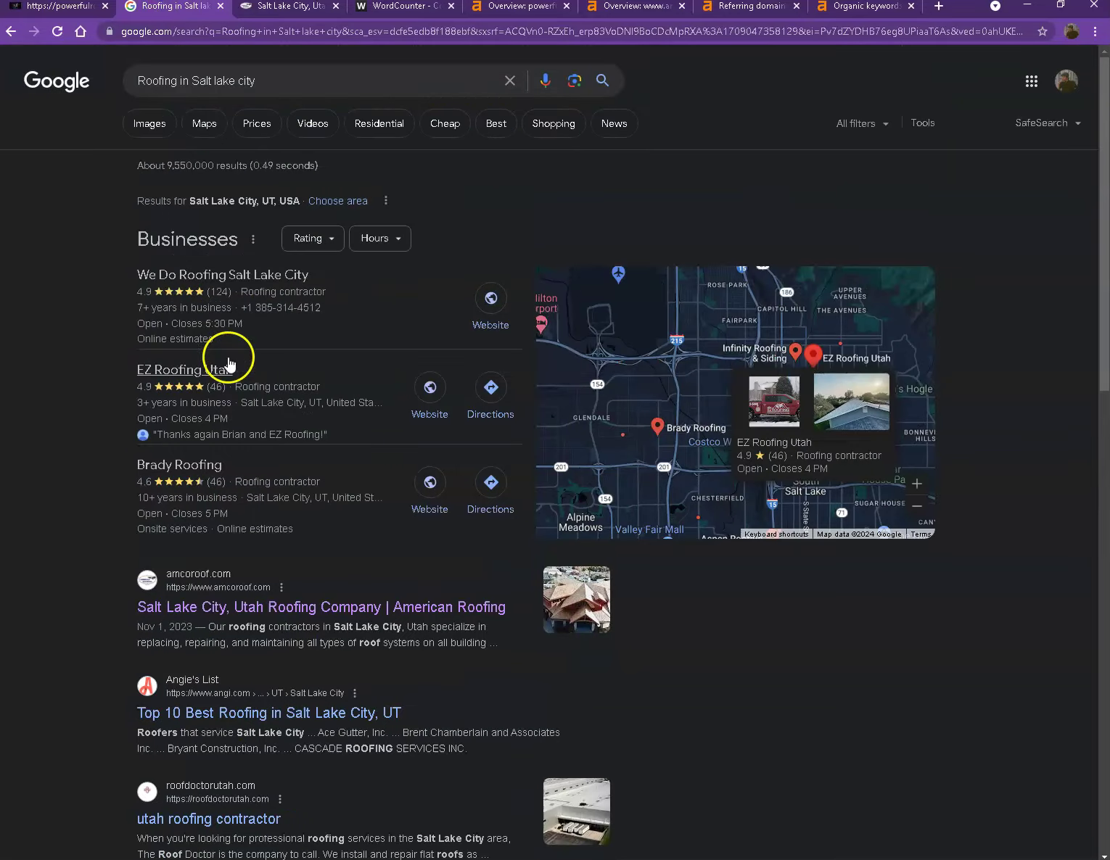
pyautogui.click(65, 7)
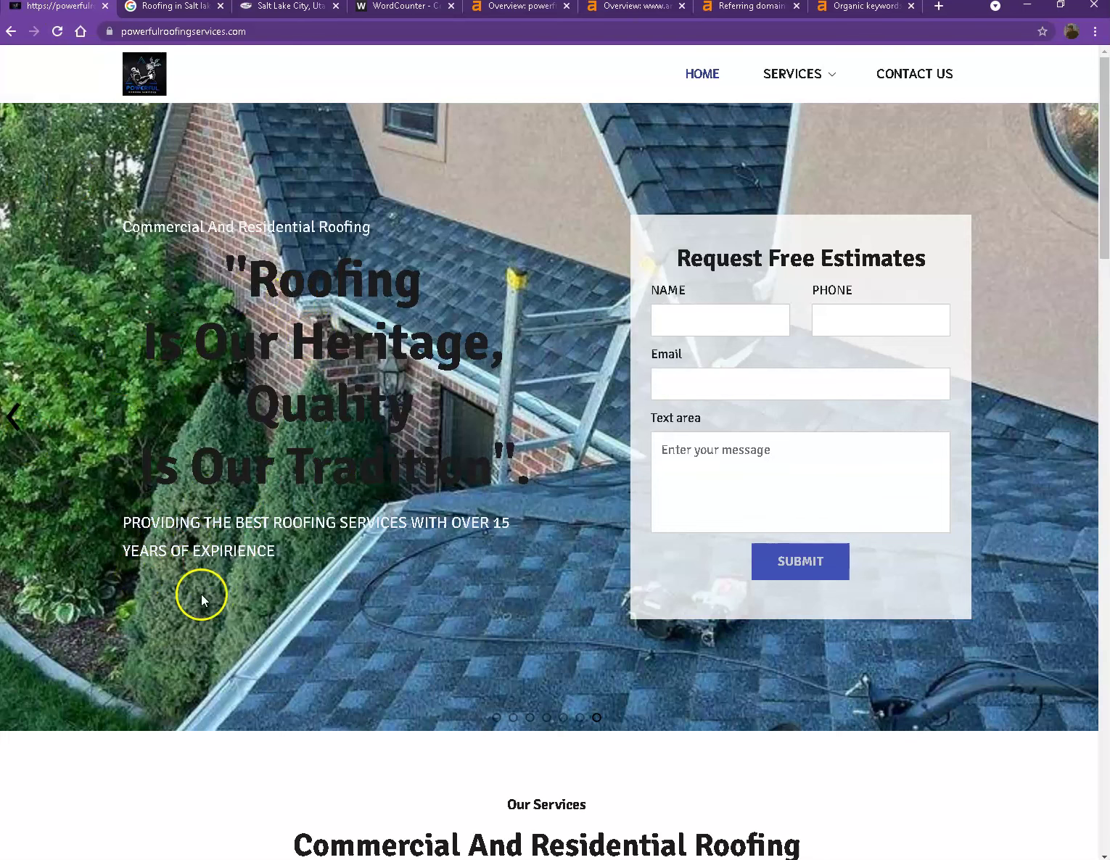